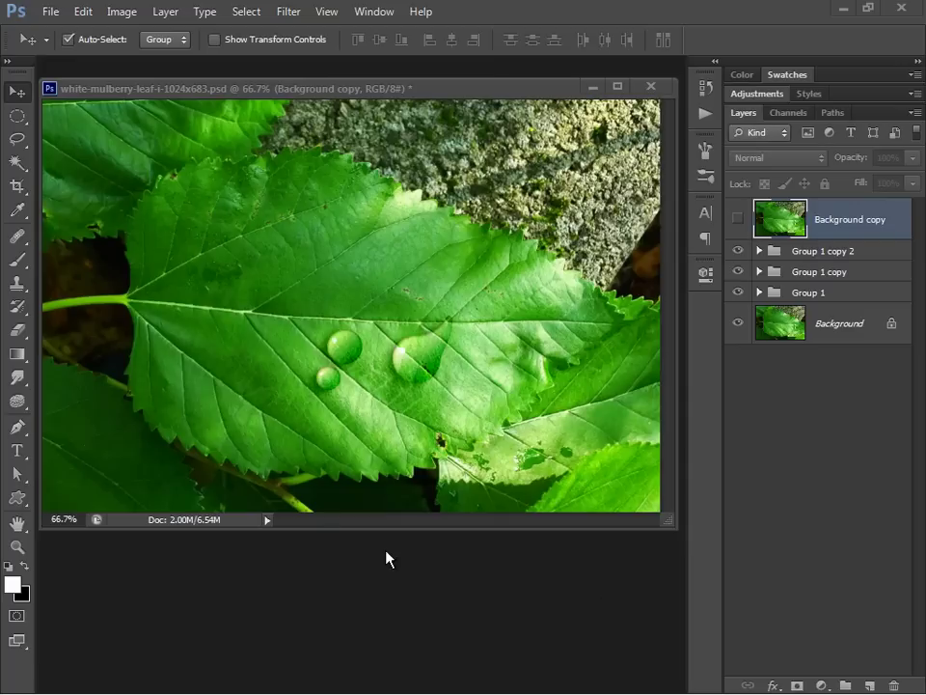
Step: Dock the leaf image as a workspace tab, then toggle the Background copy to compare the droplets
drag(340, 88, 341, 64)
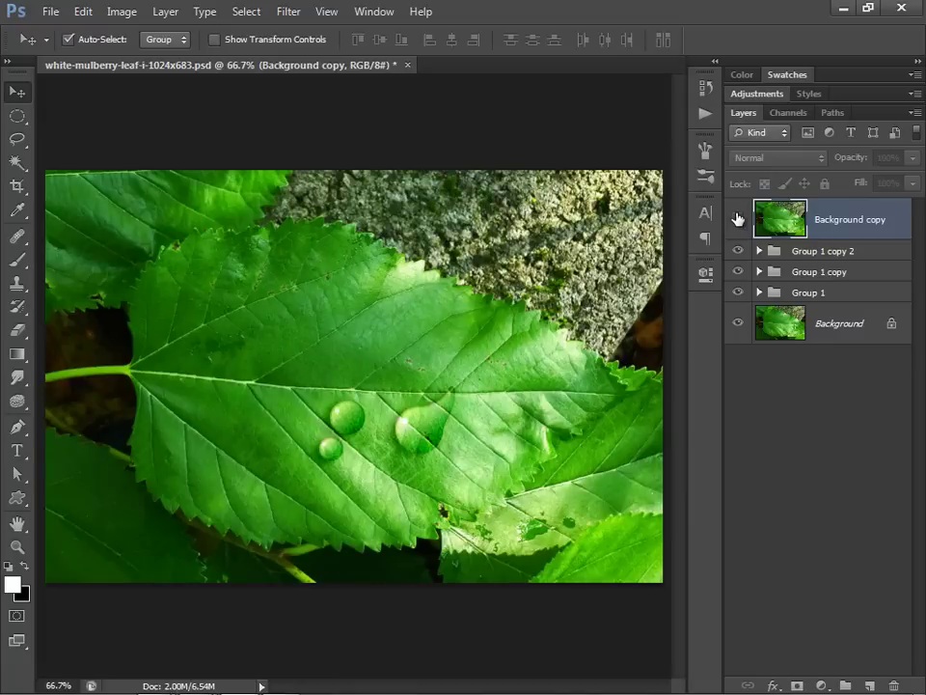
click(738, 219)
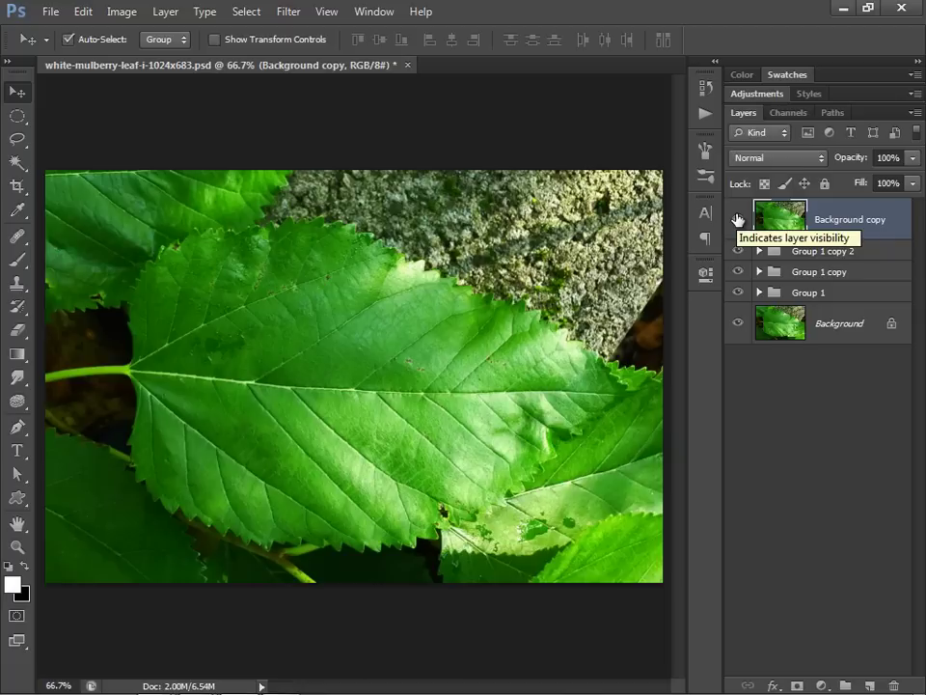
click(738, 219)
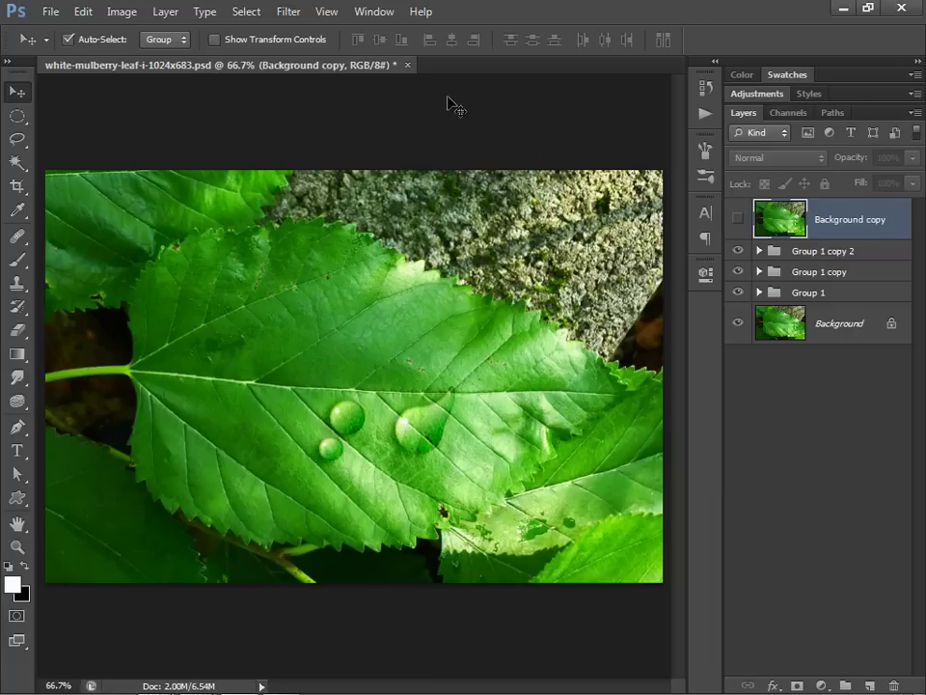
Step: Delete the layers from Group 1 copy 2 down through Background, then show the Background copy
click(823, 251)
shift+click(827, 337)
key(Delete)
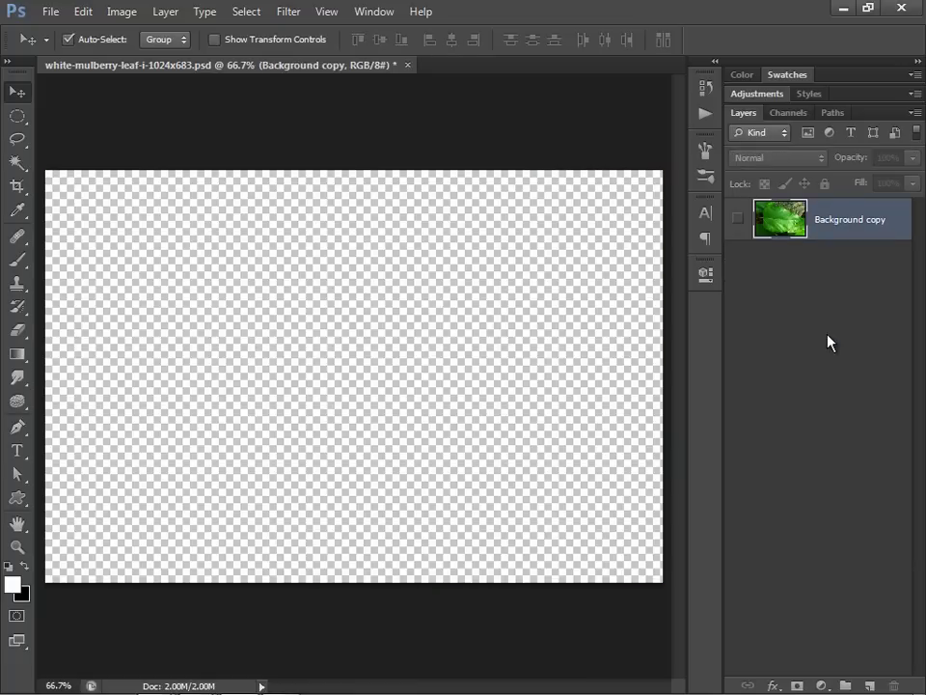
click(738, 219)
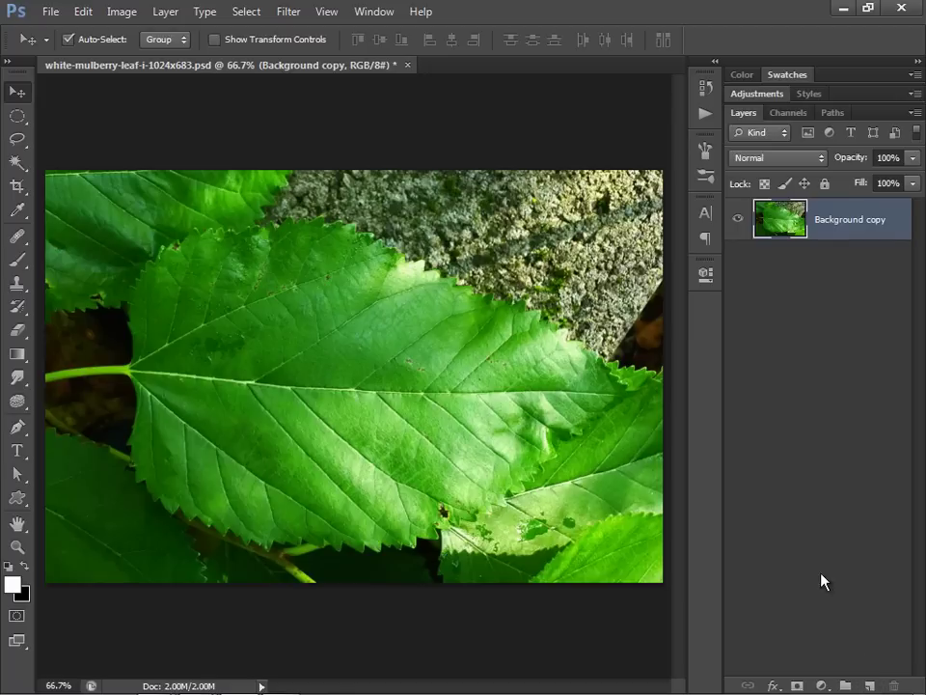
Step: Add an empty Layer 1, then draw a circular elliptical-marquee selection over a leaf vein at 200% zoom
click(869, 685)
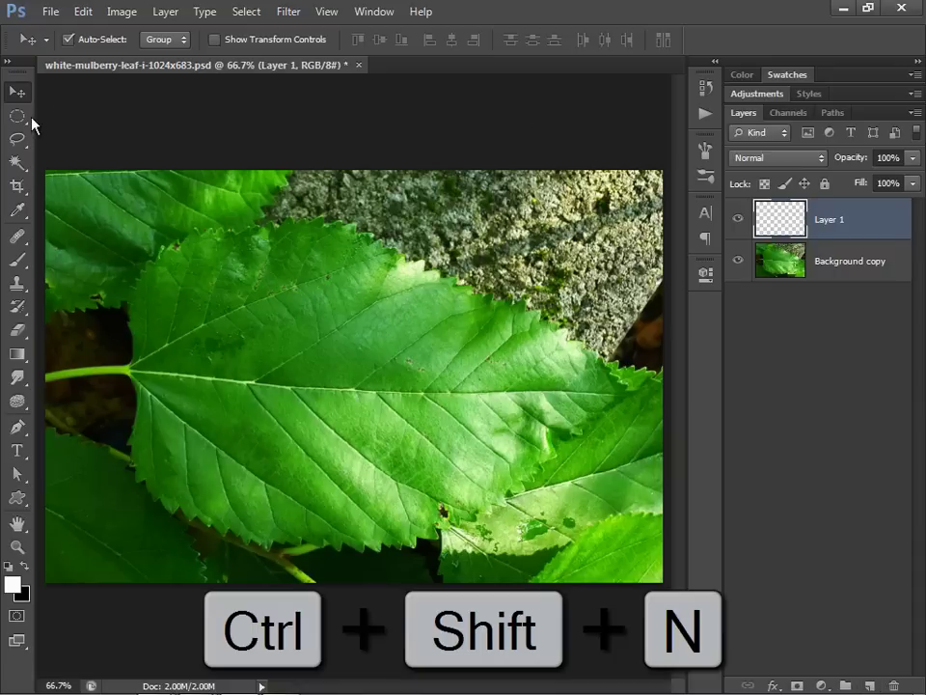
click(18, 116)
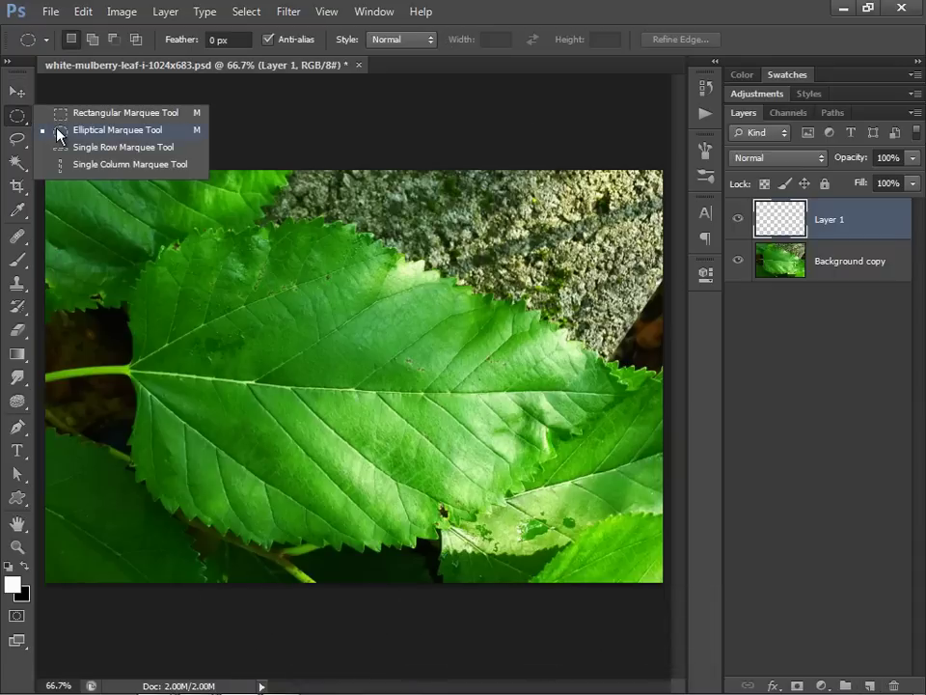
click(58, 133)
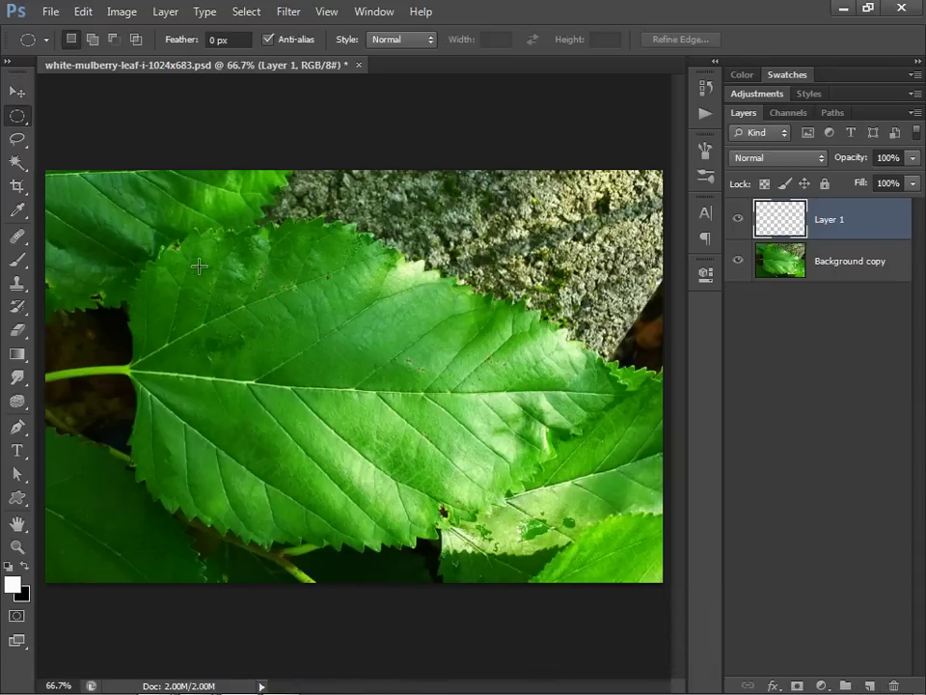
key(ctrl+plus)
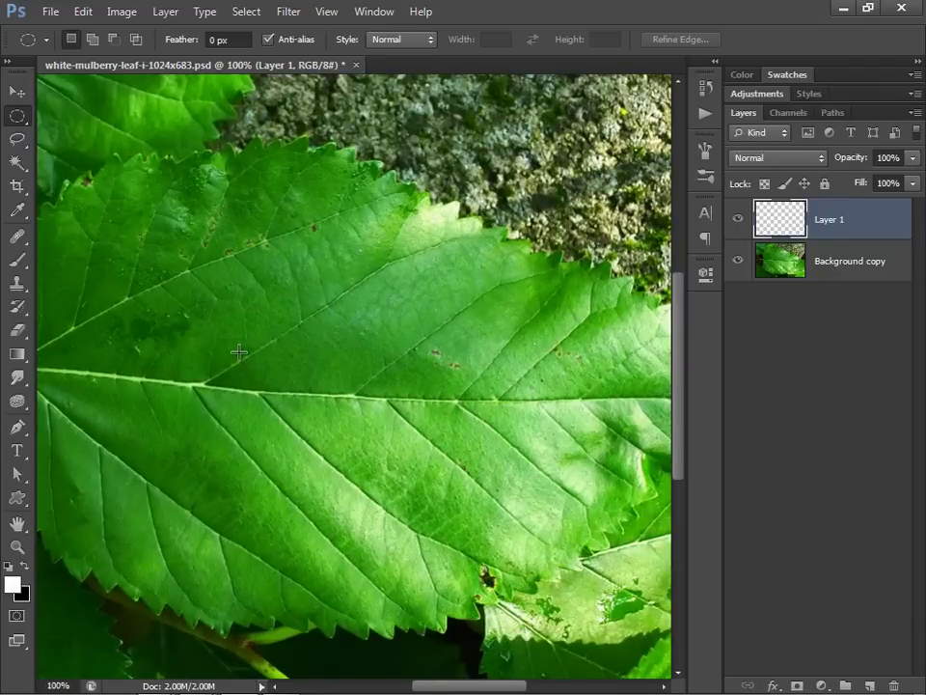
key(ctrl+plus)
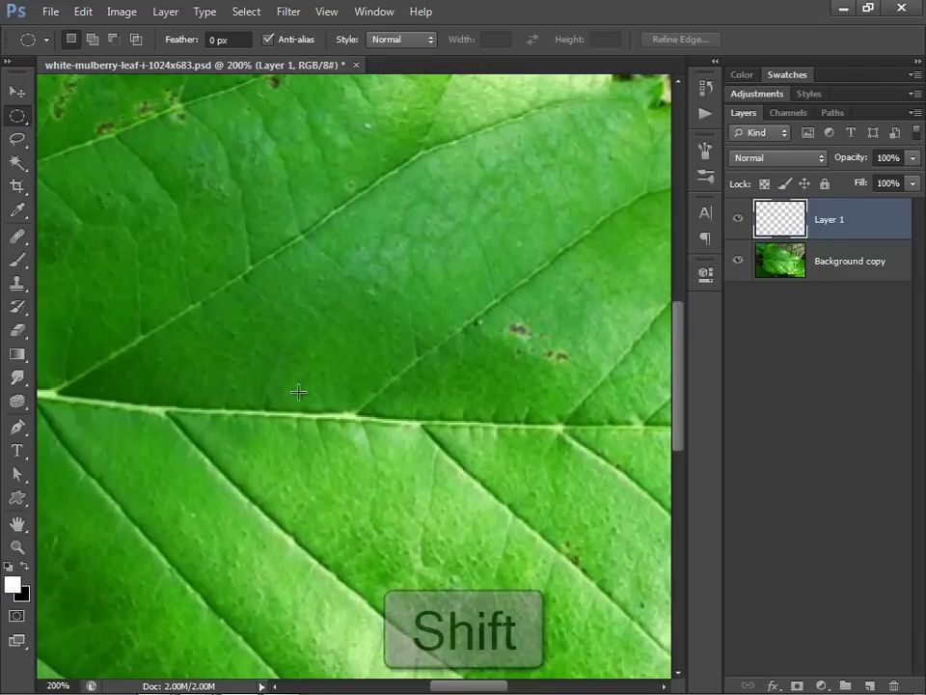
scroll(345, 321, down, 3)
scroll(345, 320, left, 2)
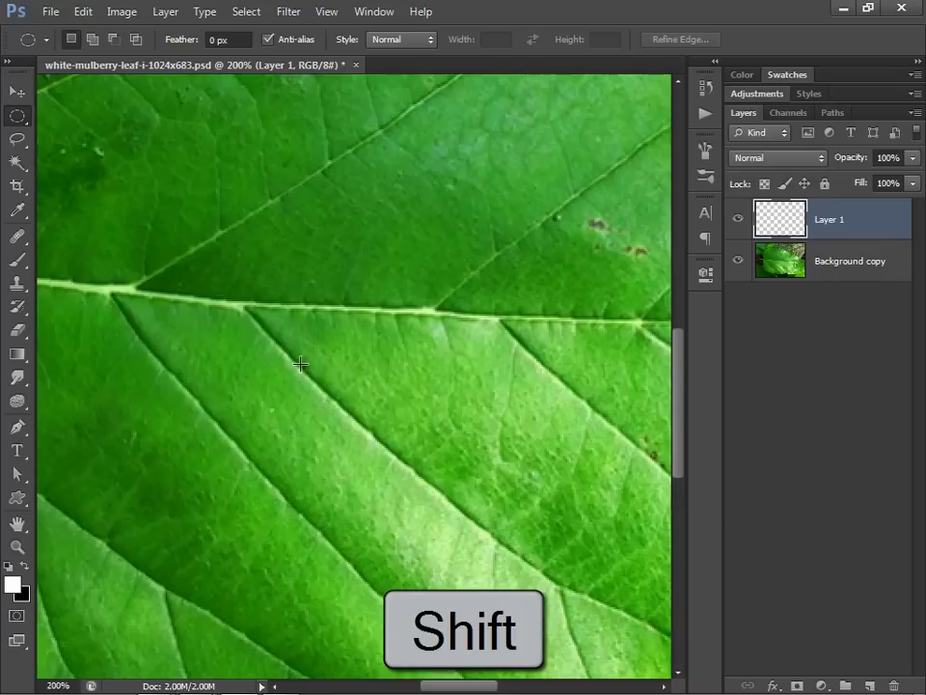
mouse_move(300, 364)
mouse_down()
mouse_move(325, 408)
mouse_move(373, 449)
mouse_move(397, 433)
mouse_move(393, 462)
mouse_move(430, 486)
mouse_up()
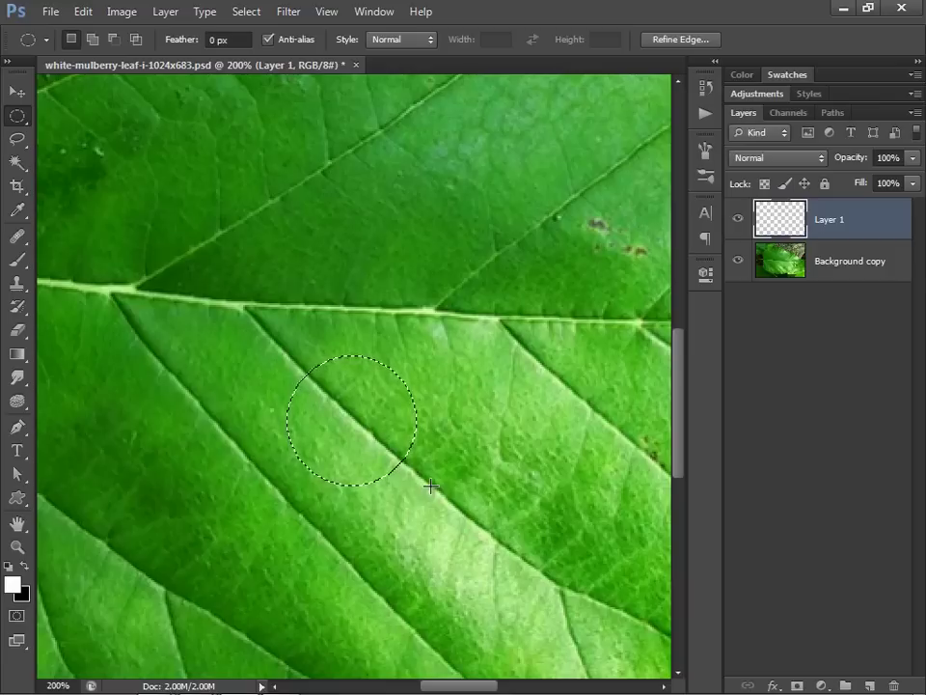
Step: Fill the circle diagonally with the Black, White gradient from the Gradient Editor
click(18, 355)
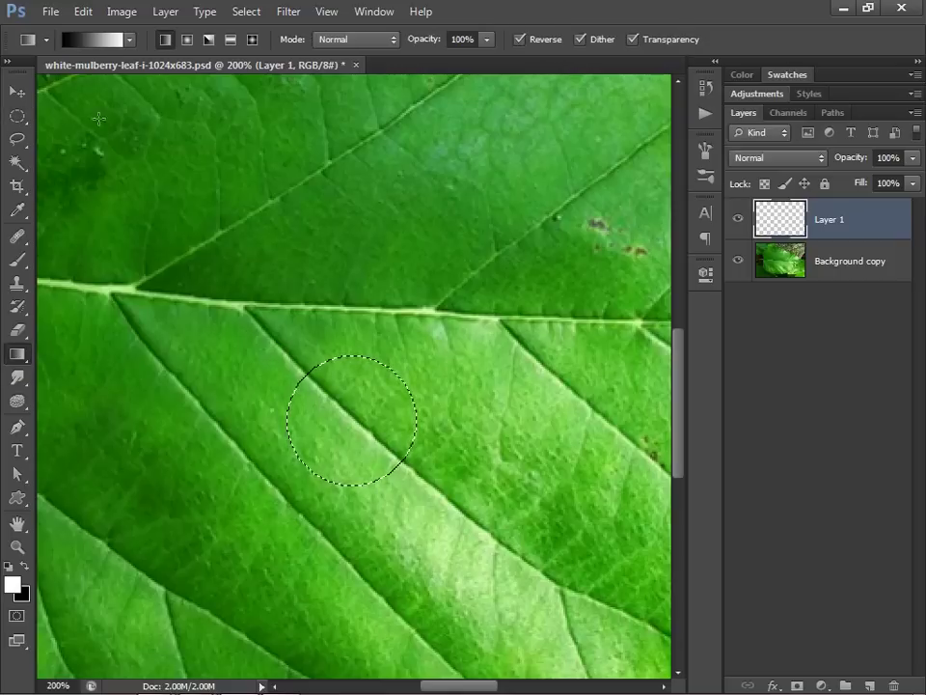
click(91, 42)
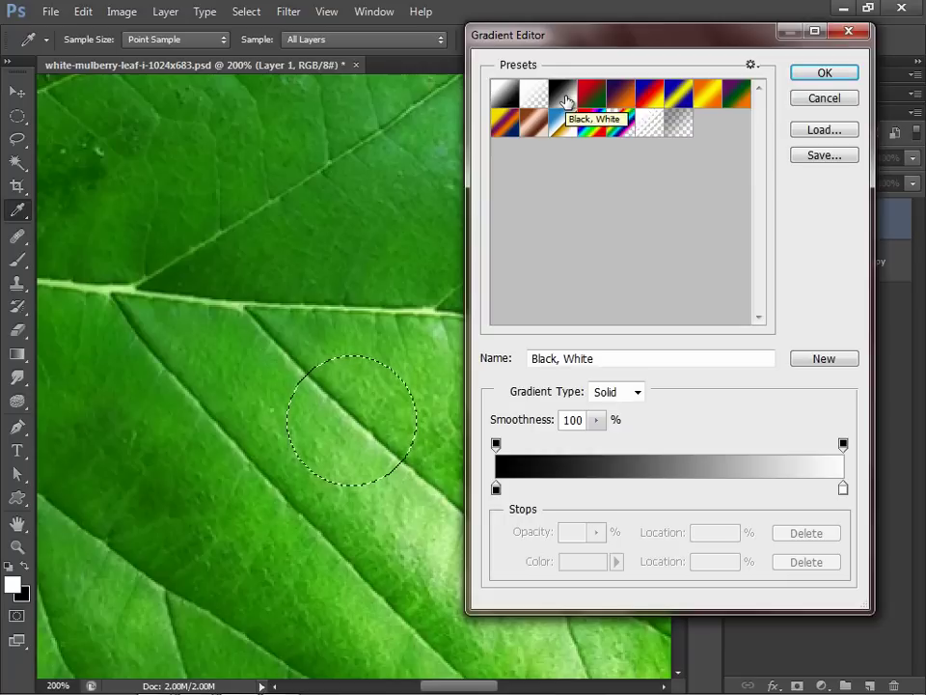
click(818, 74)
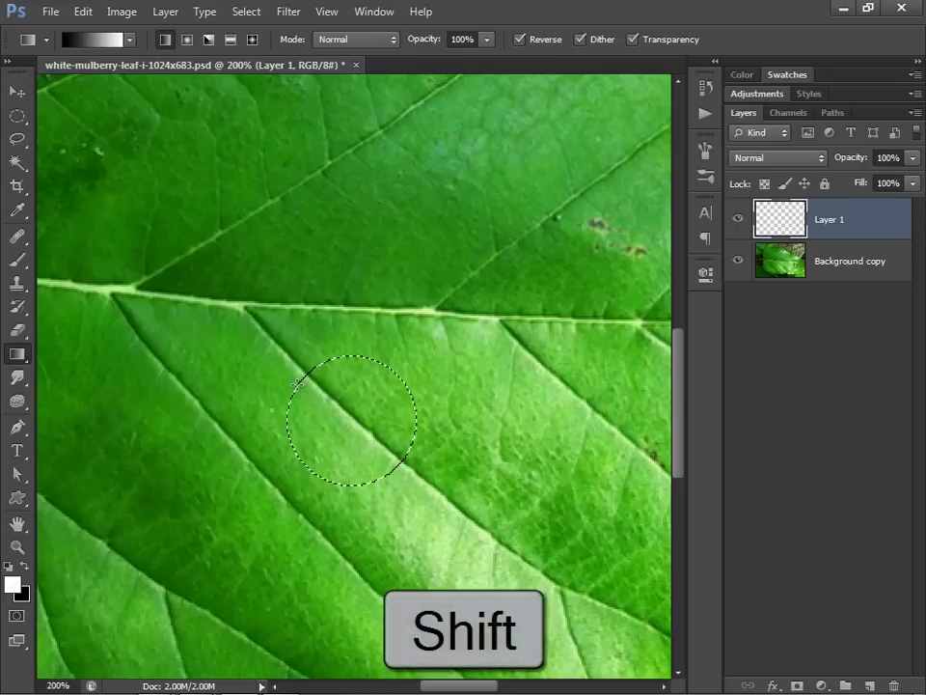
drag(297, 383, 408, 473)
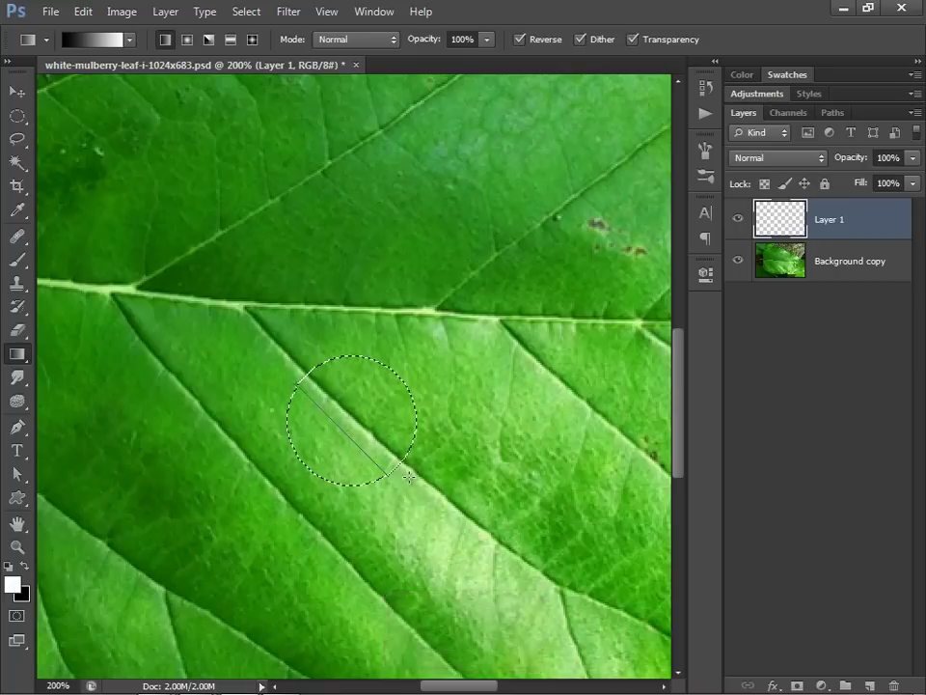
drag(408, 475, 408, 476)
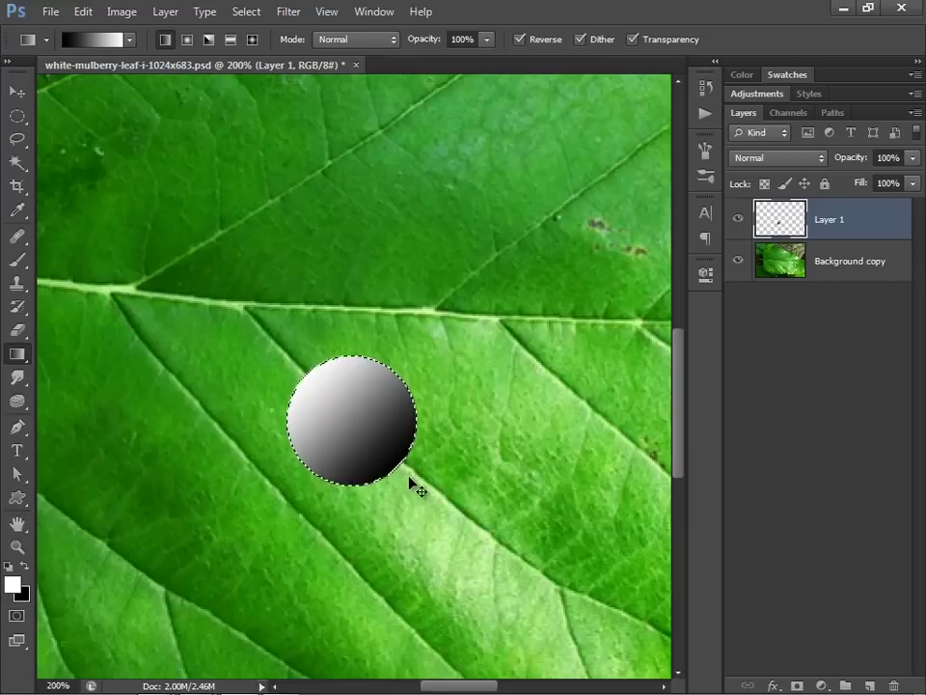
Step: Deselect the circle, set Layer 1 to Overlay blending, and pan the drop up-left
click(246, 10)
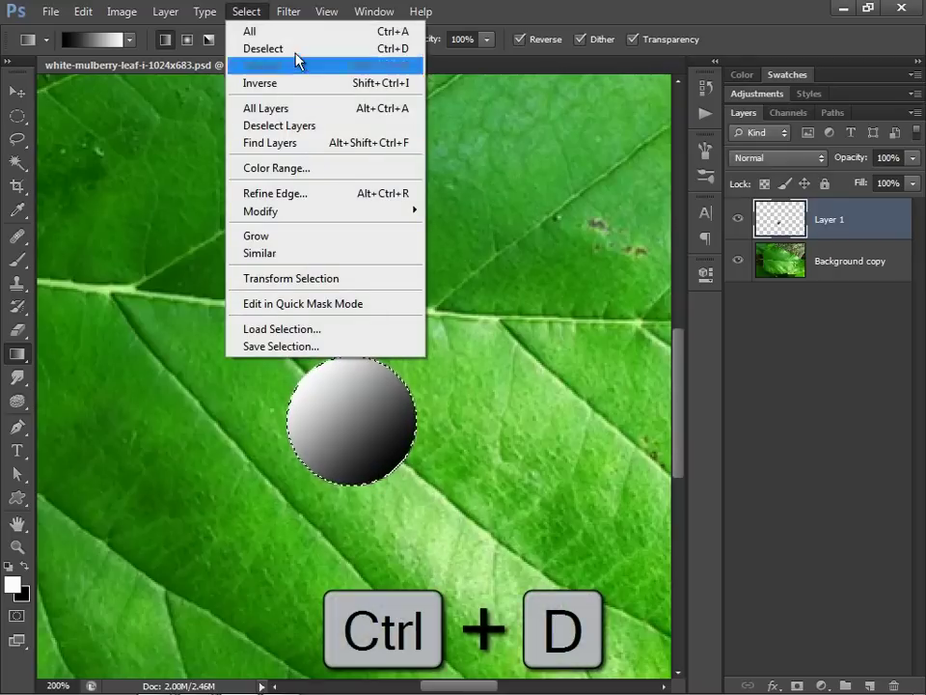
click(294, 48)
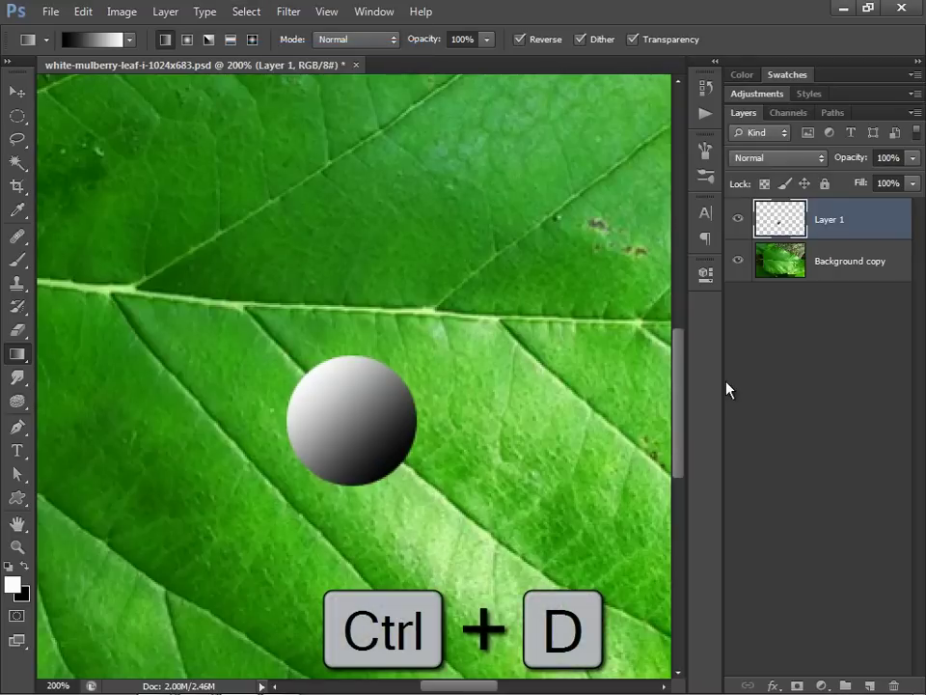
click(779, 160)
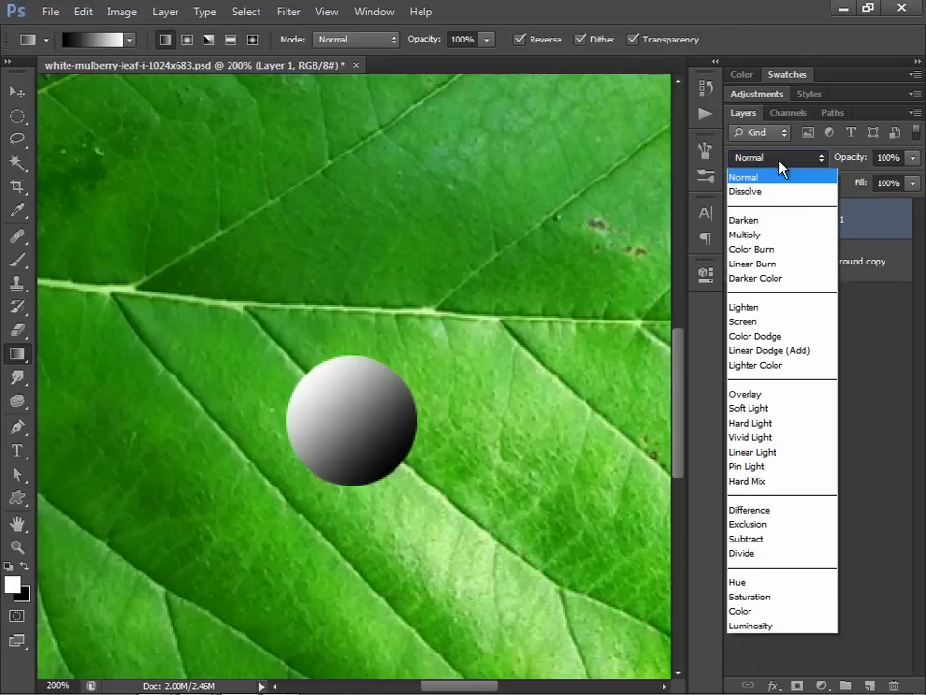
click(753, 394)
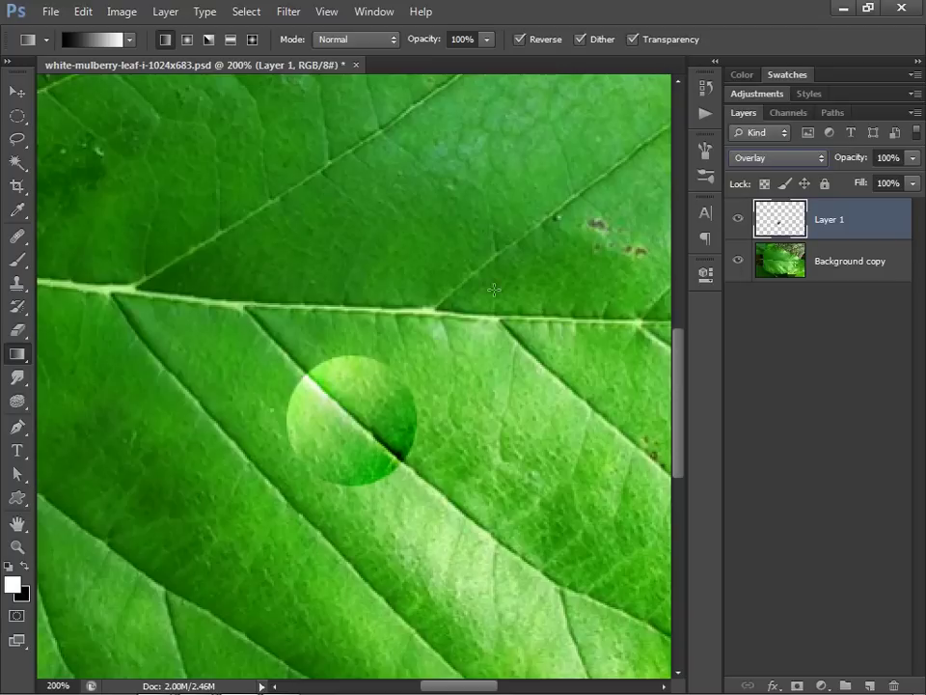
mouse_move(477, 306)
mouse_down()
mouse_move(372, 279)
mouse_move(291, 204)
mouse_move(321, 218)
mouse_up()
Step: Add an Inner Shadow to Layer 1 in Linear Burn at 40% opacity
double_click(786, 224)
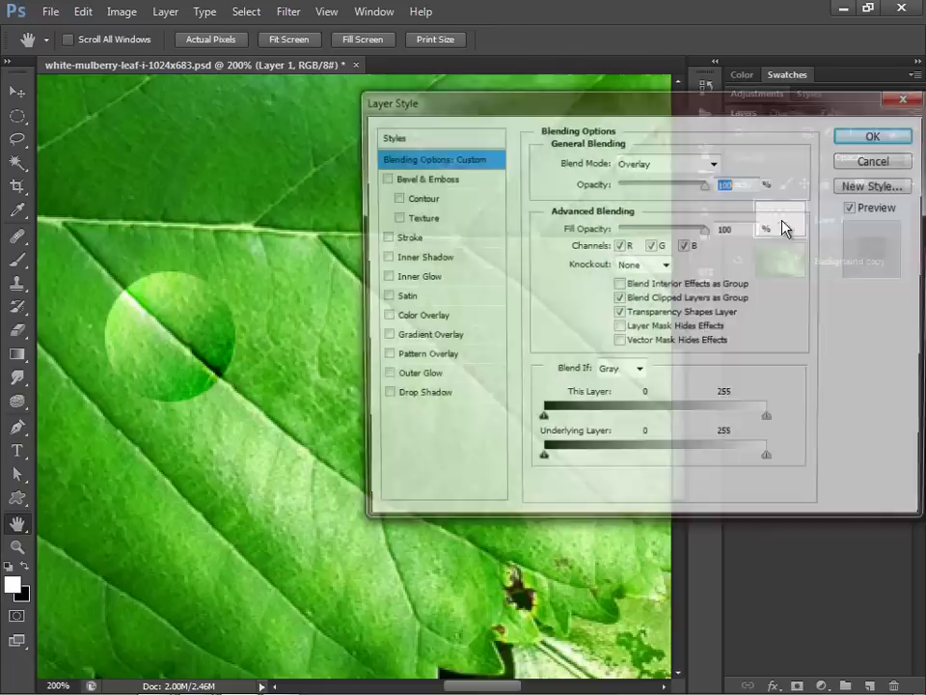
mouse_move(507, 155)
mouse_down()
mouse_move(490, 128)
mouse_move(461, 149)
mouse_up()
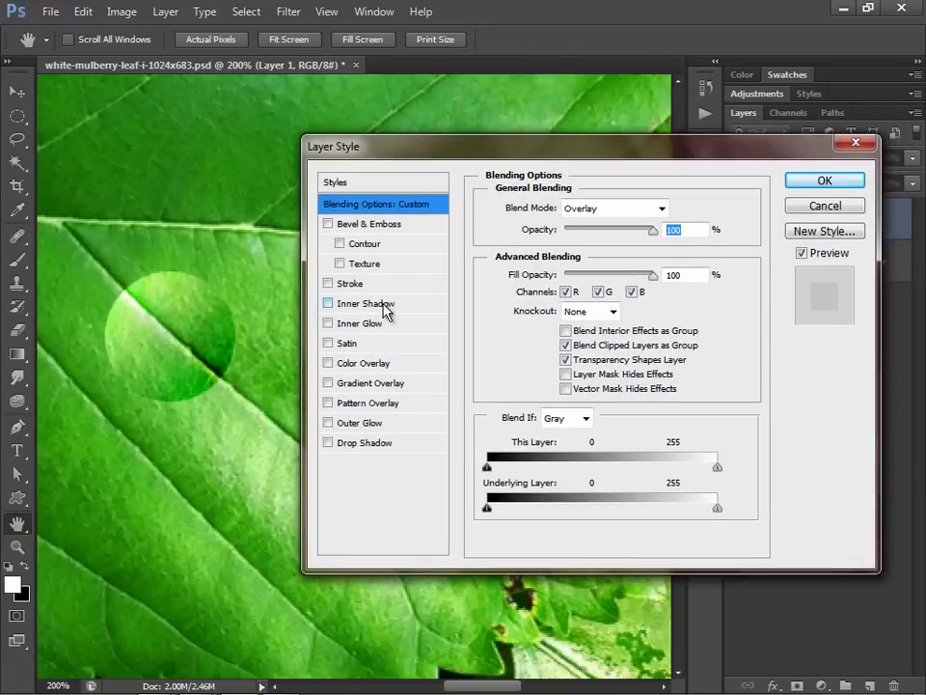
click(376, 303)
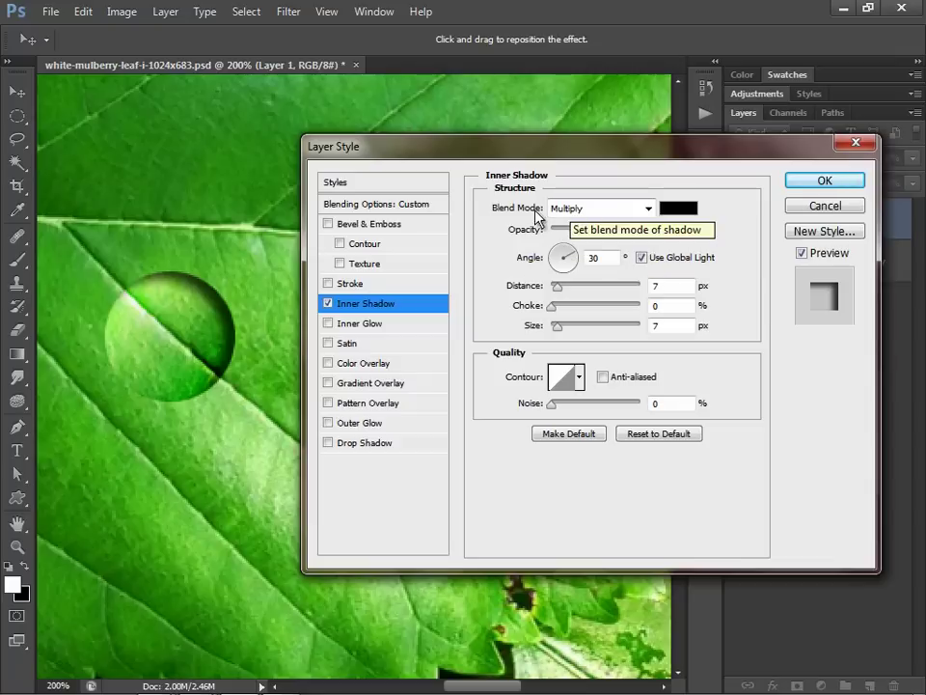
click(646, 209)
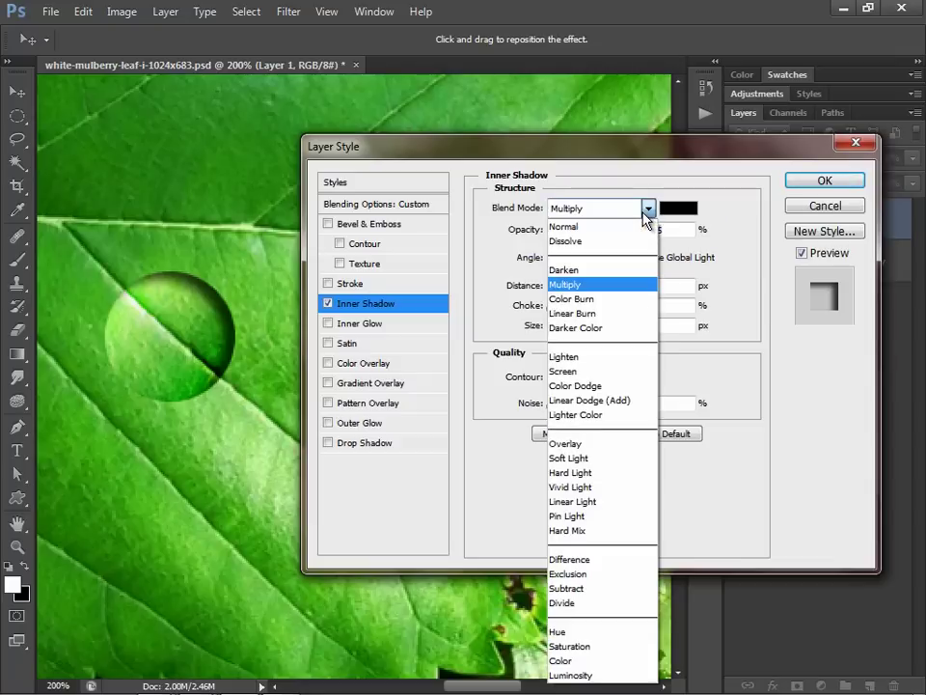
click(604, 314)
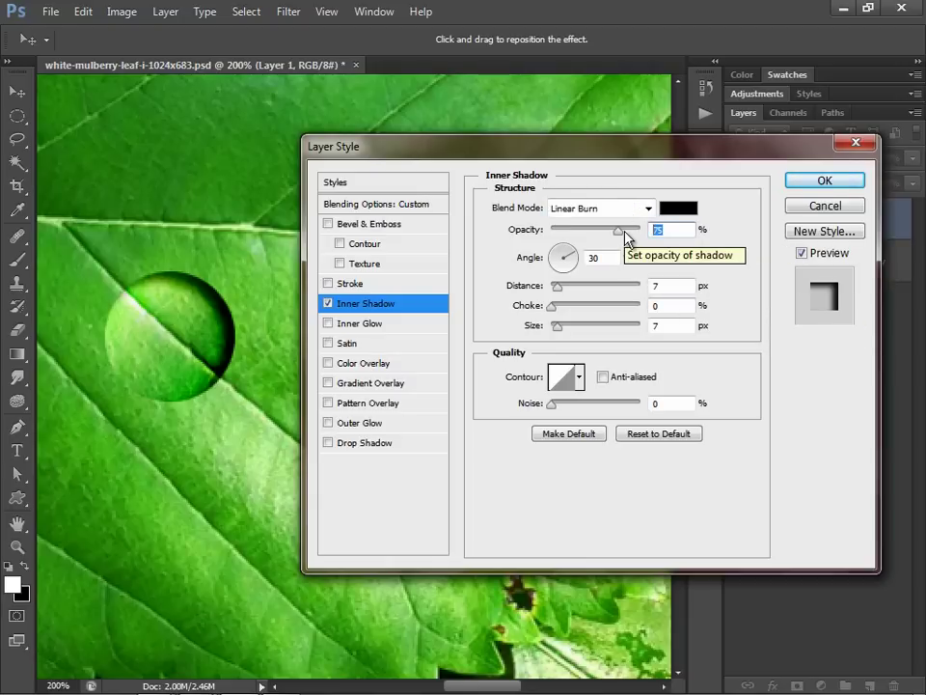
text(40)
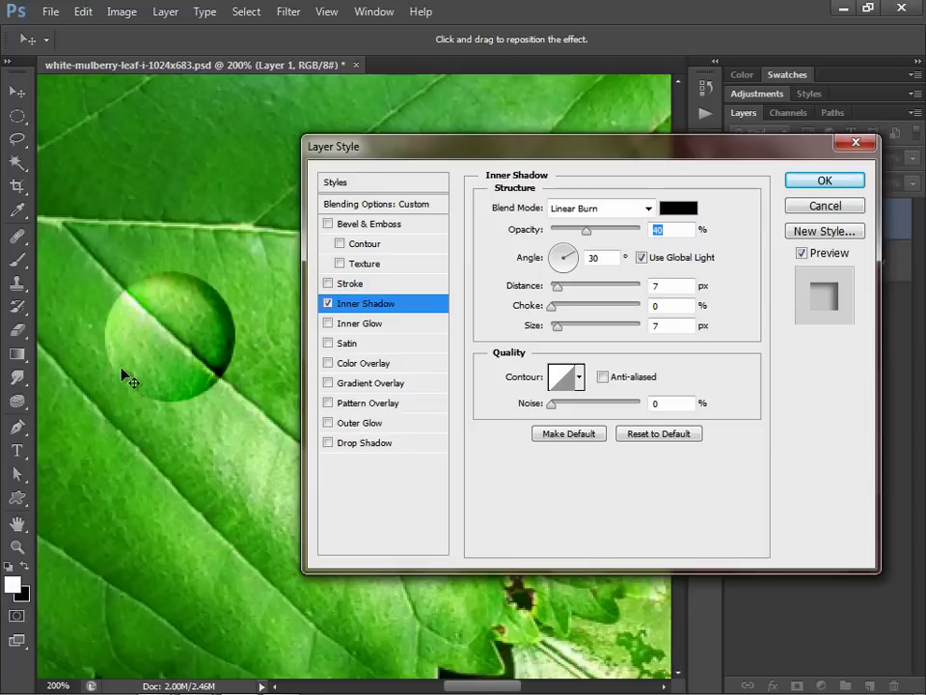
click(137, 324)
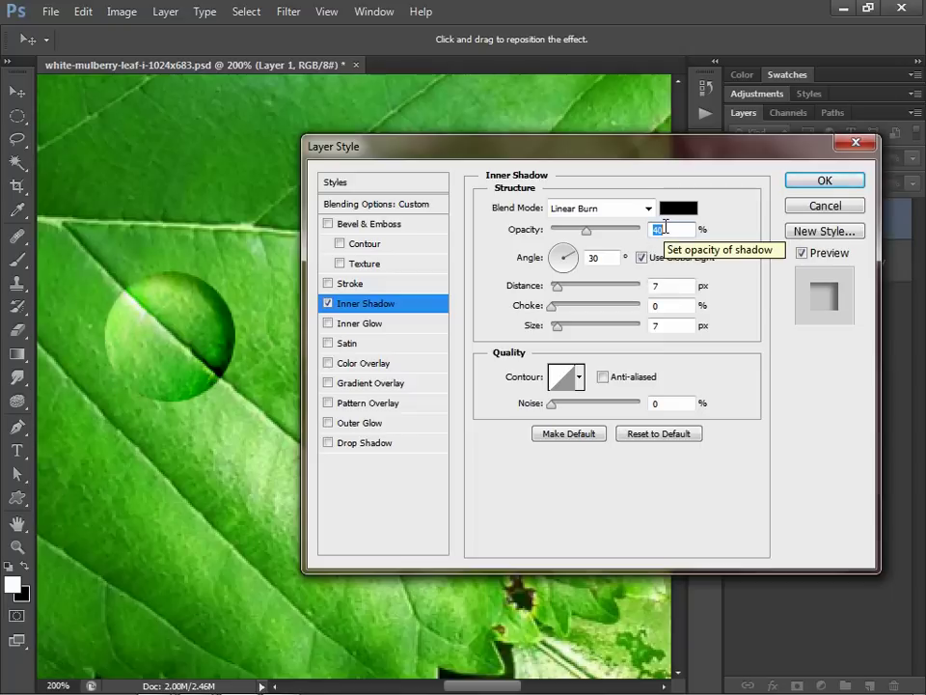
Step: Set the Inner Shadow angle to -30°, distance to 2 px and size to 5 px
click(603, 261)
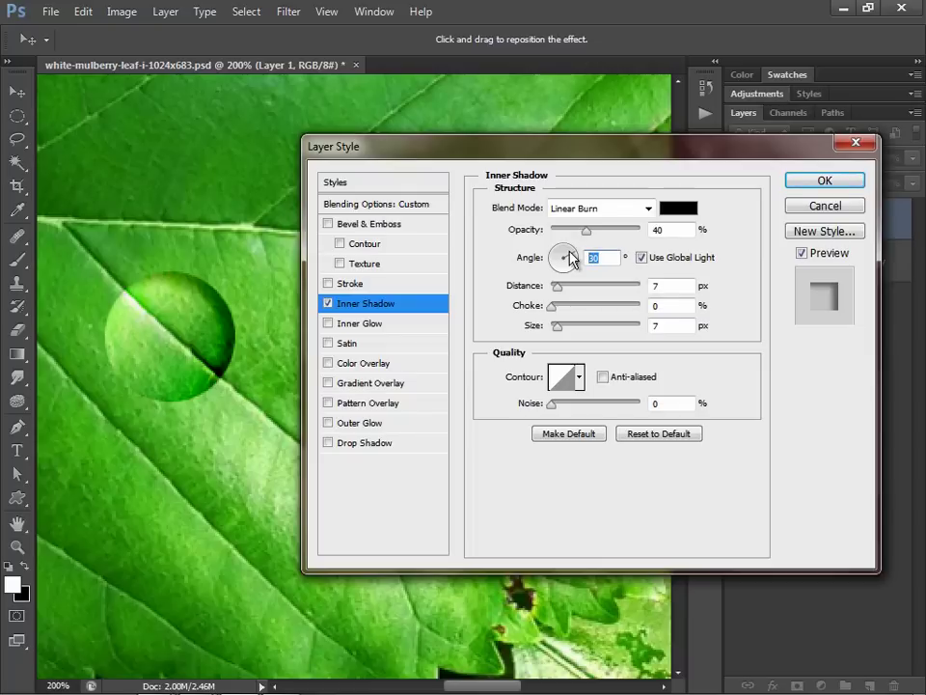
text(-30)
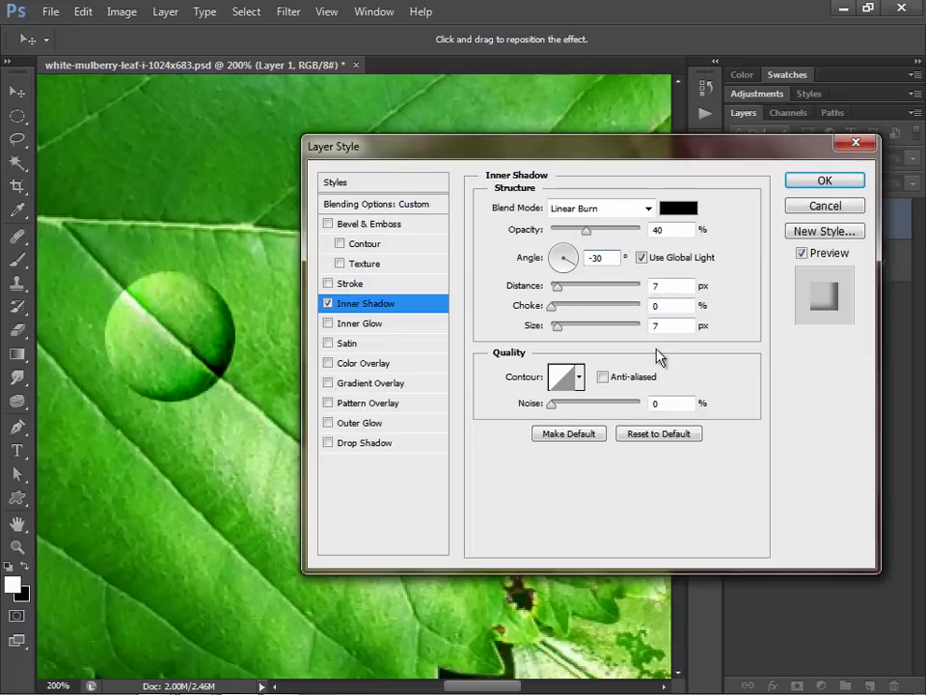
key(Tab)
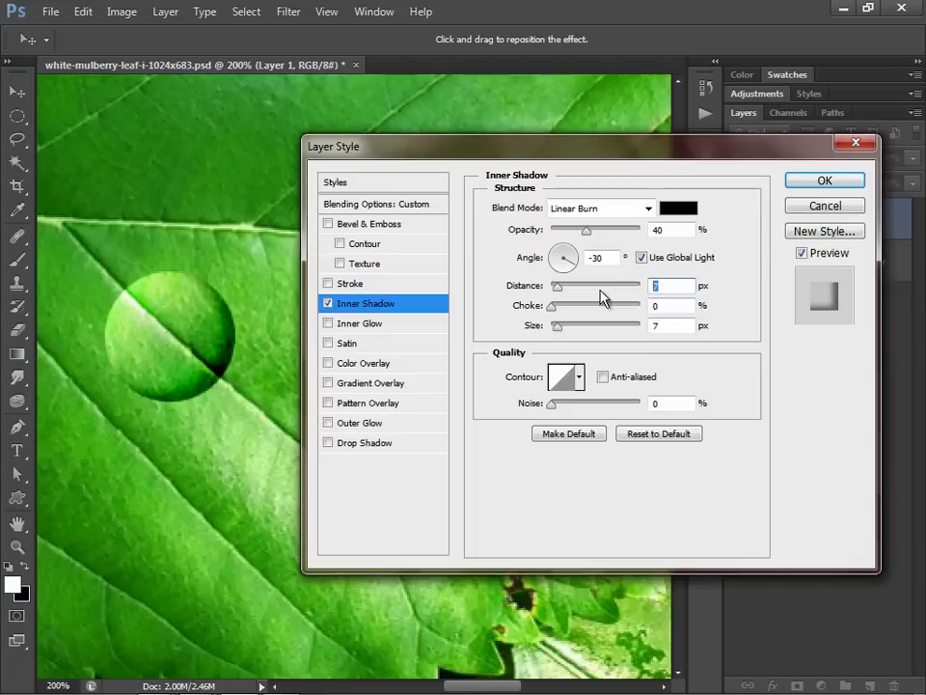
text(2)
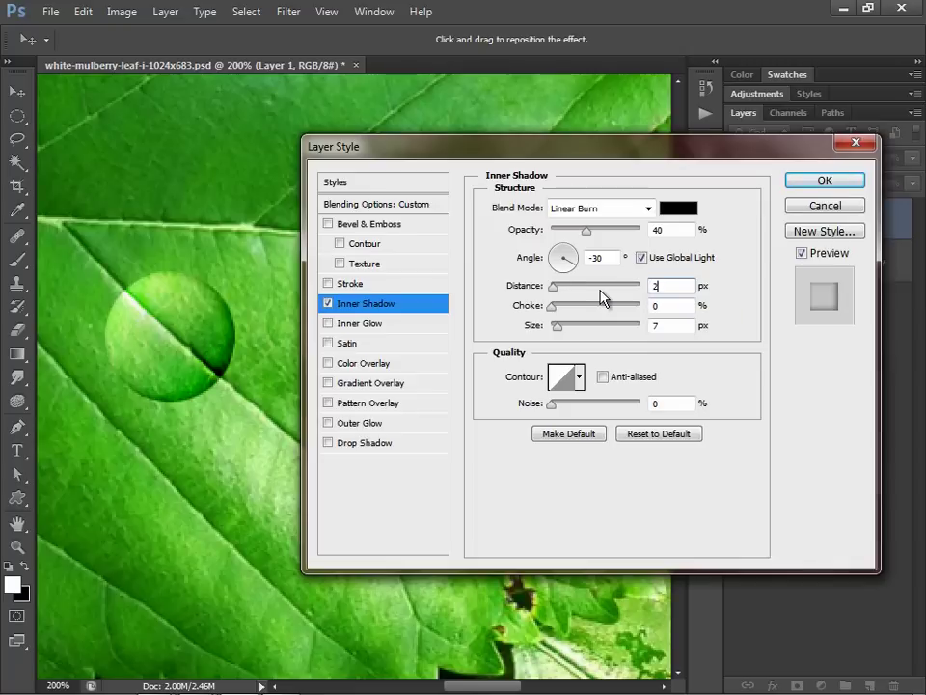
key(Tab)
key(Tab)
text(5)
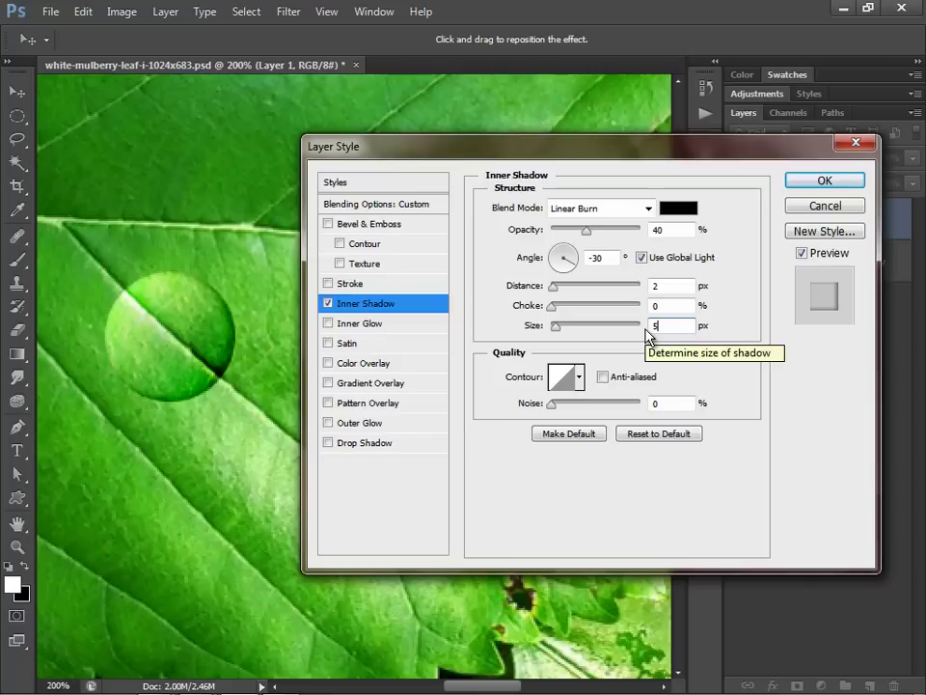
Step: Add a Drop Shadow without Global Light, in Linear Burn at 30% opacity
click(379, 443)
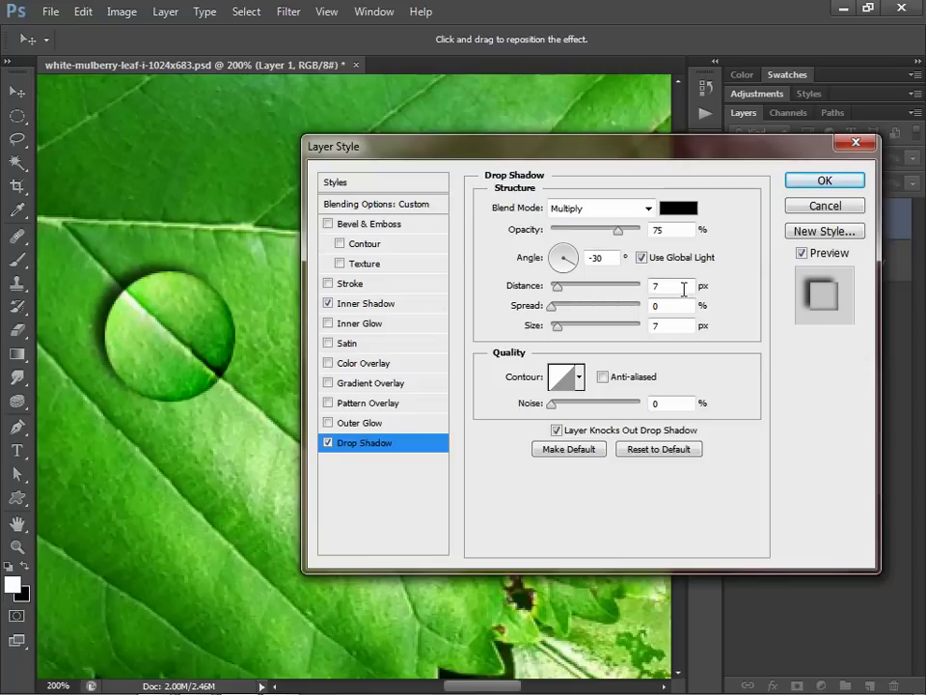
click(642, 257)
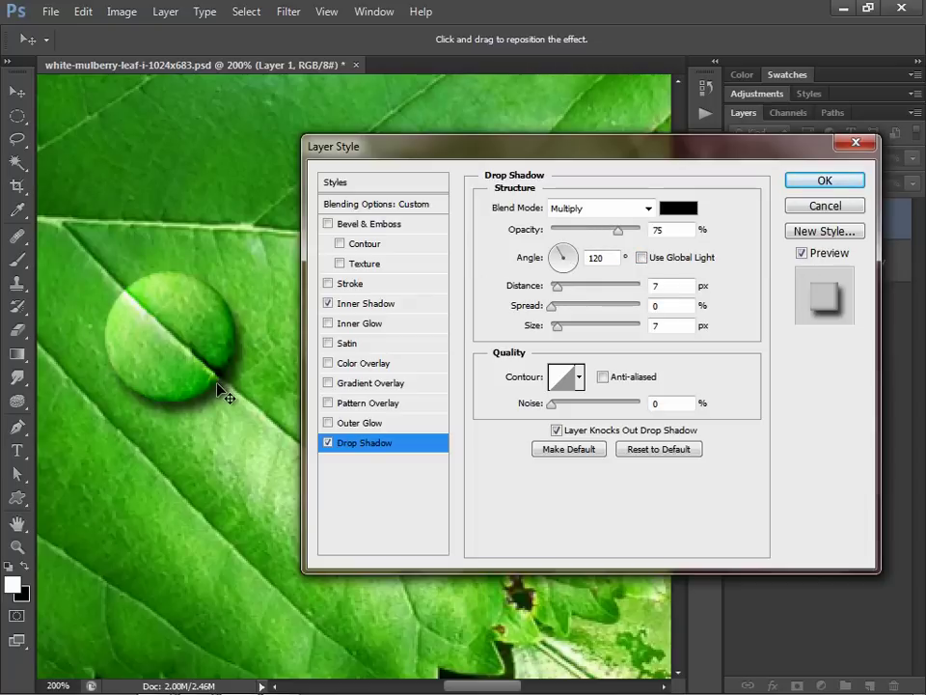
click(648, 207)
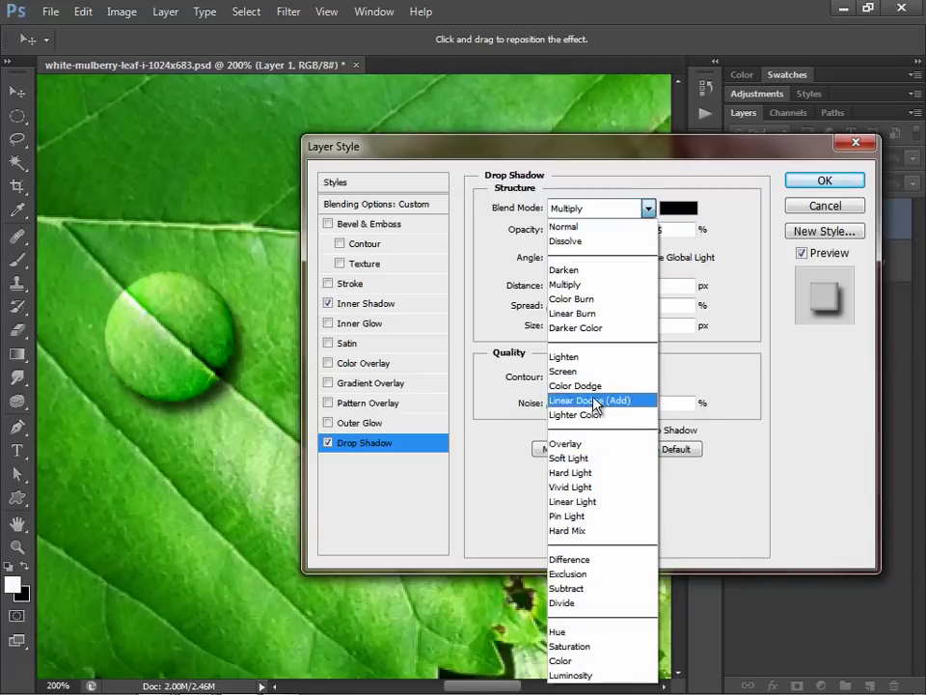
click(591, 314)
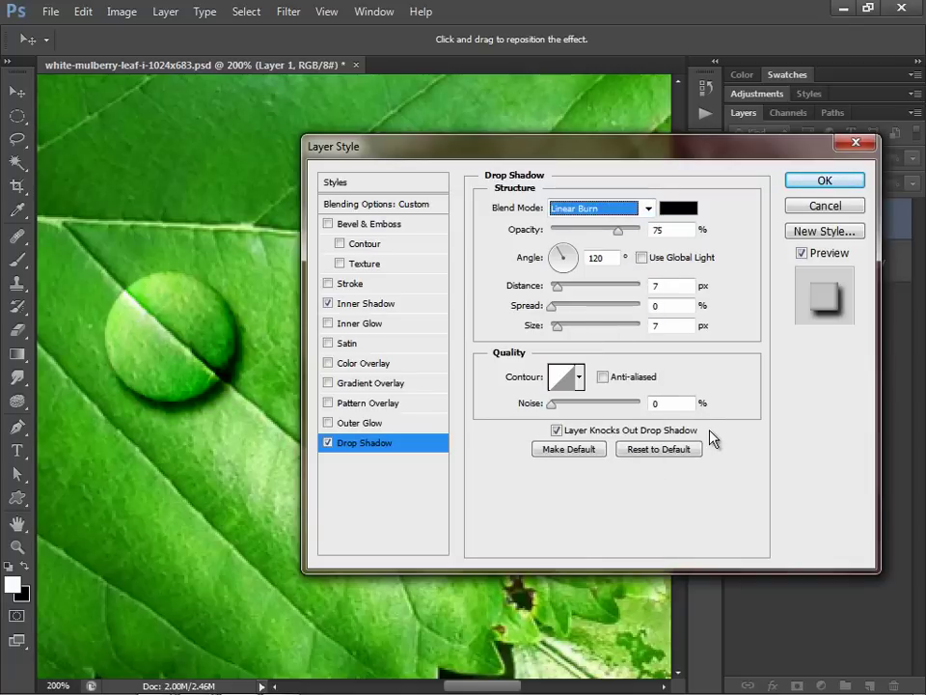
double_click(680, 229)
text(30)
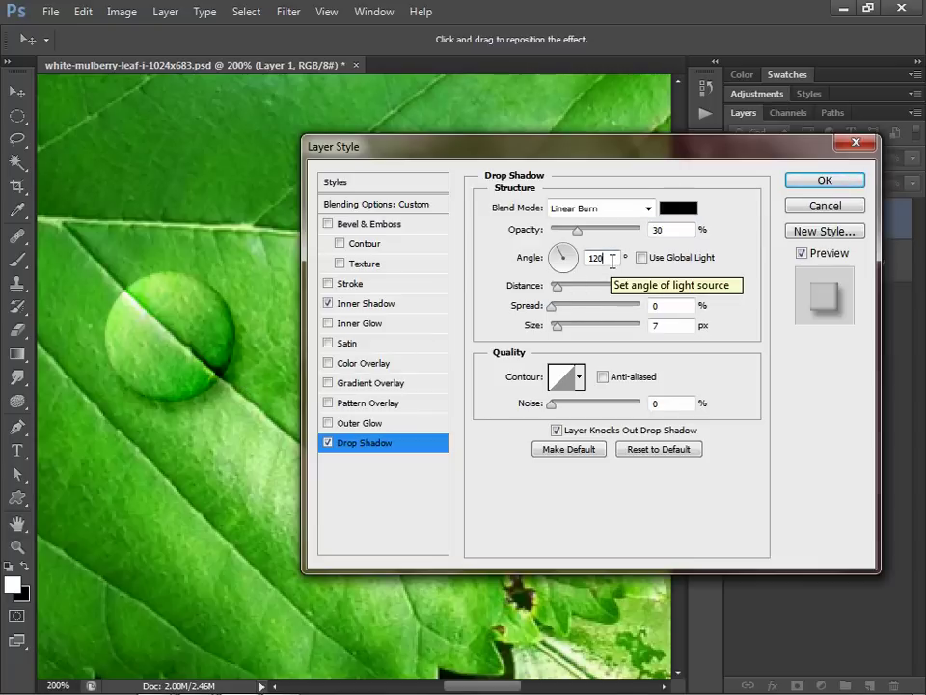
Step: Set the Drop Shadow angle 130°, distance 10 px, size 14 px, then add empty Layer 2
key(BackSpace)
key(BackSpace)
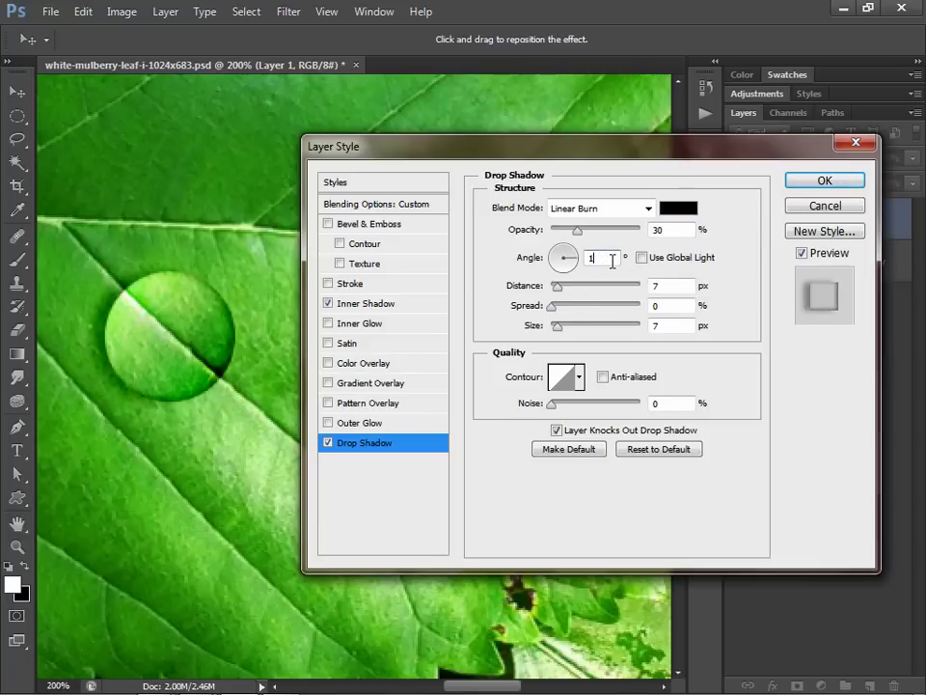
text(30)
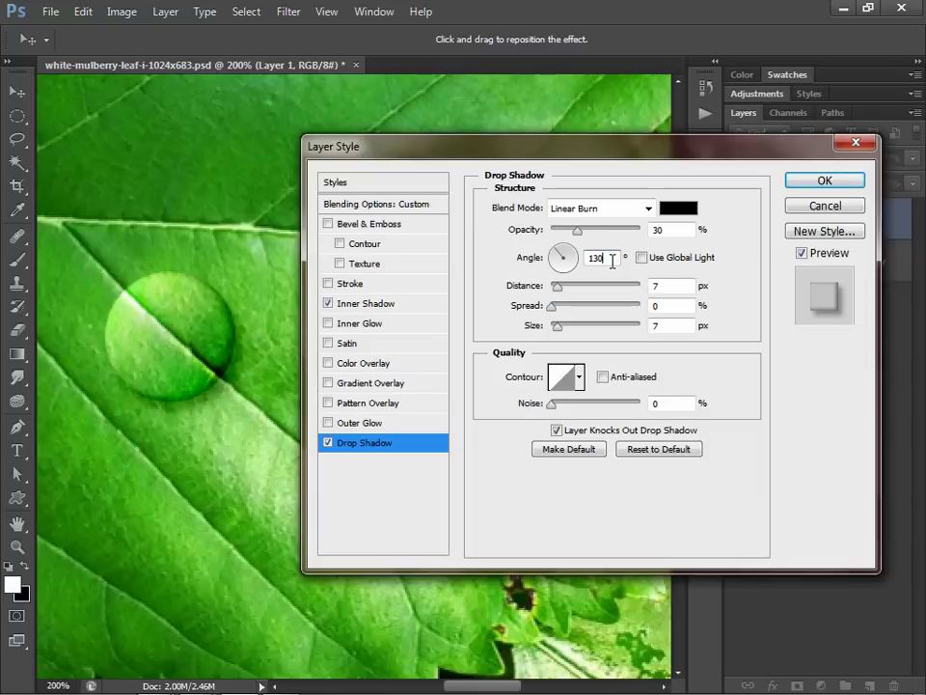
key(Tab)
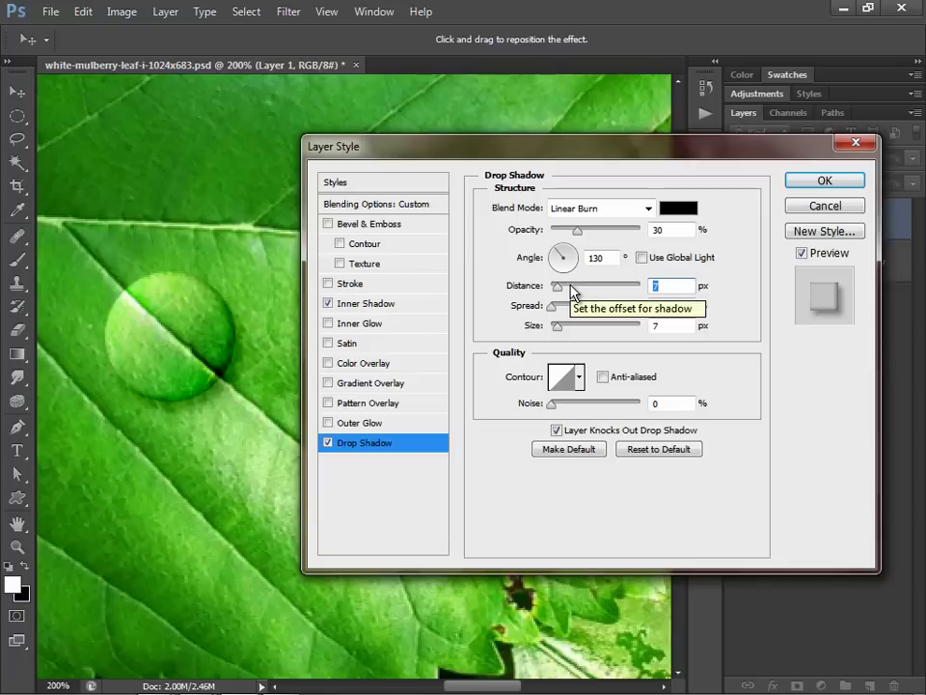
text(10)
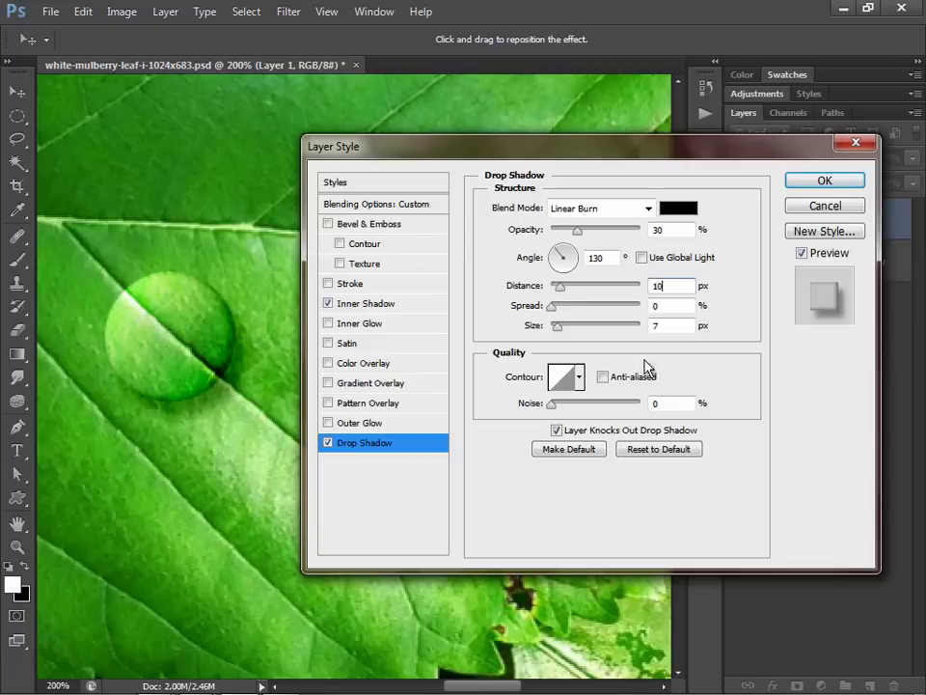
click(665, 327)
double_click(666, 327)
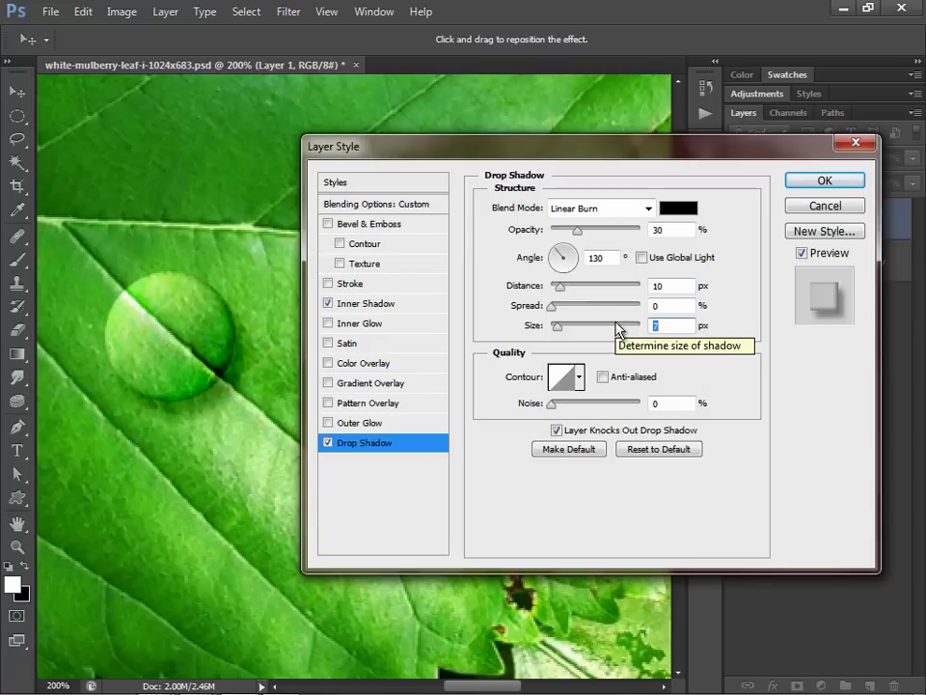
text(14)
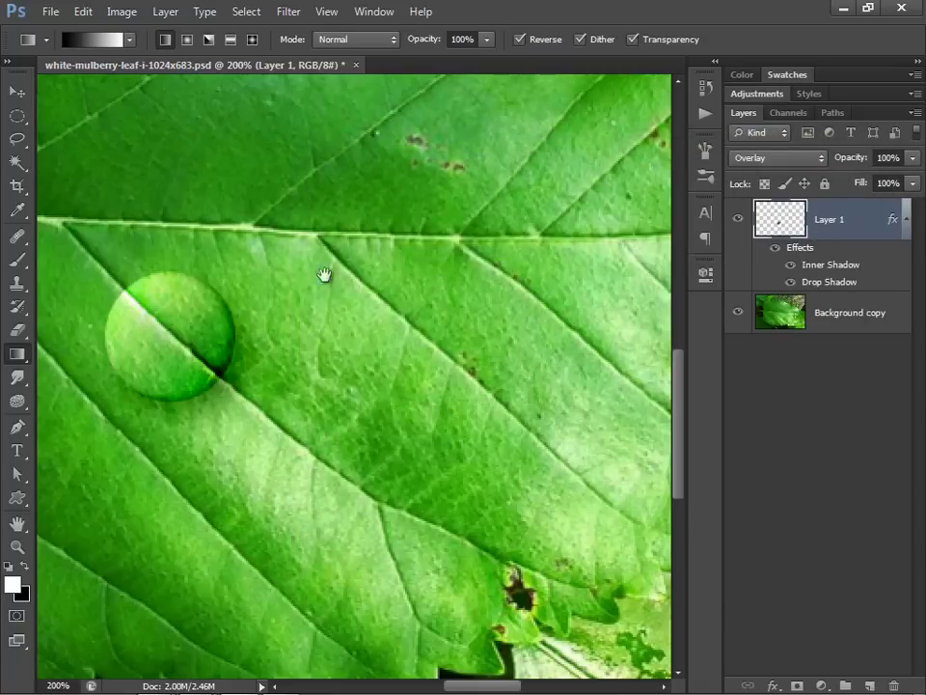
drag(341, 290, 463, 322)
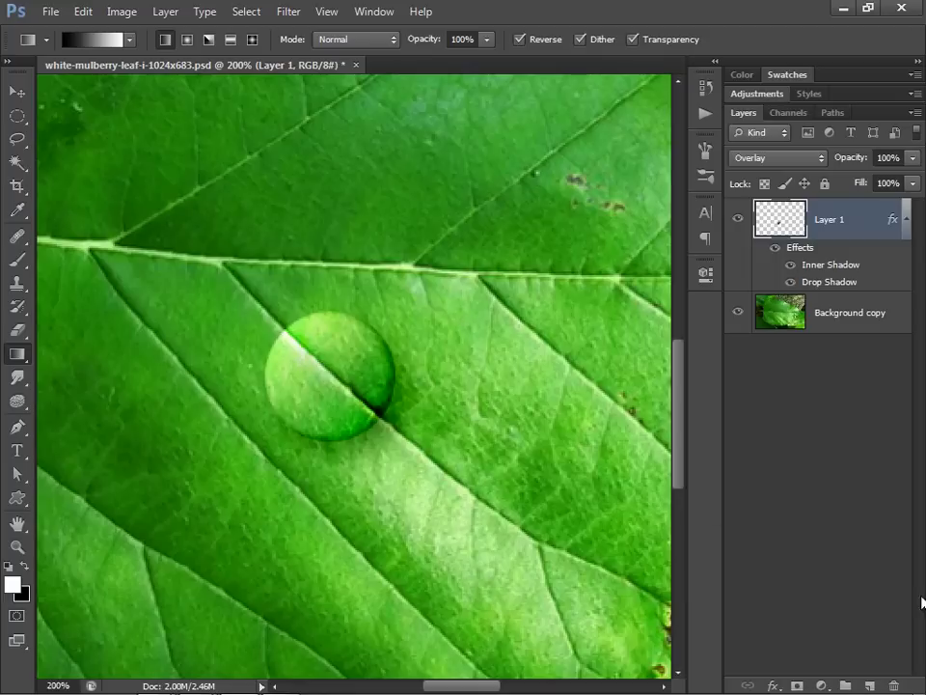
click(869, 685)
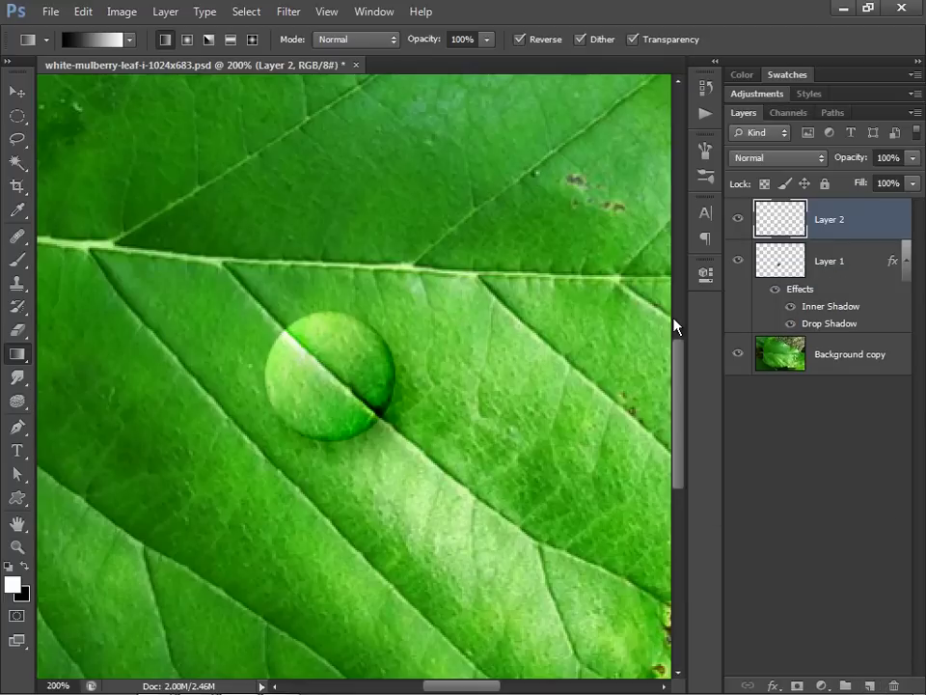
Step: Paint a white dot on Layer 2 at the droplet's upper left using a 90%-hardness brush
click(23, 262)
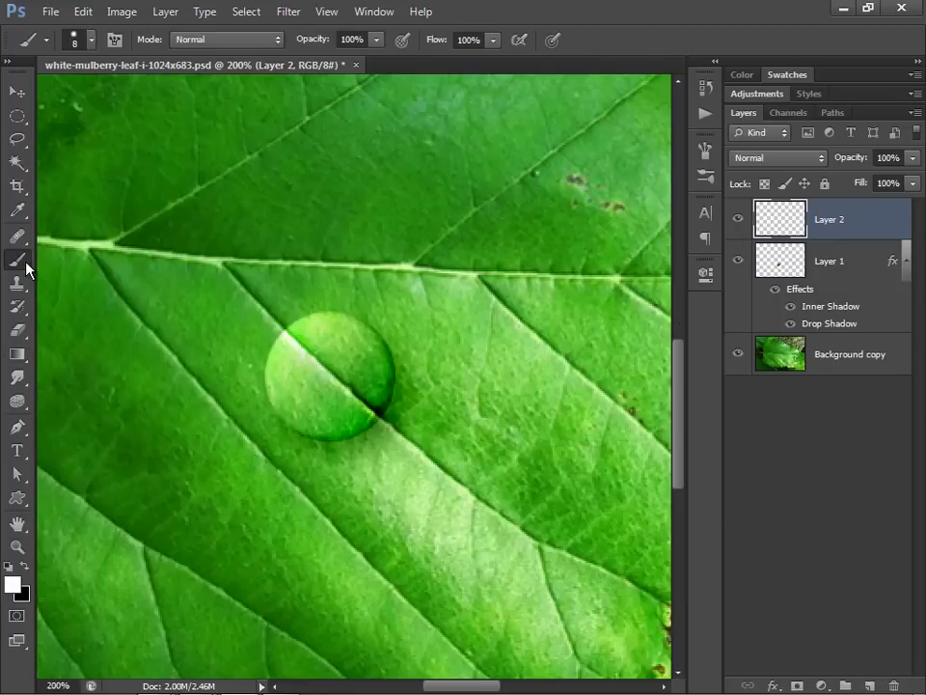
click(12, 582)
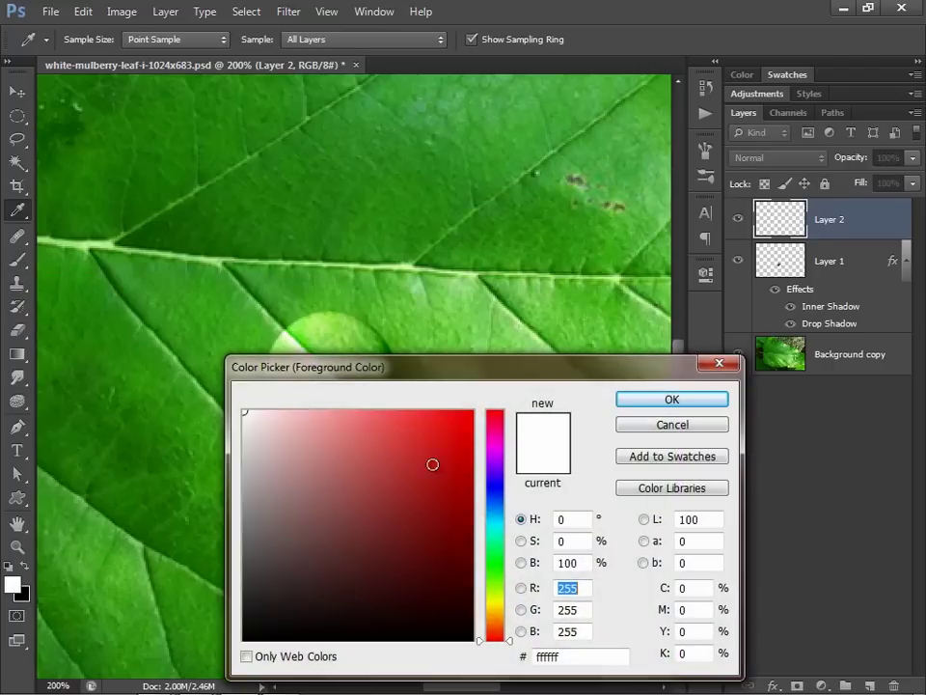
drag(275, 411, 243, 409)
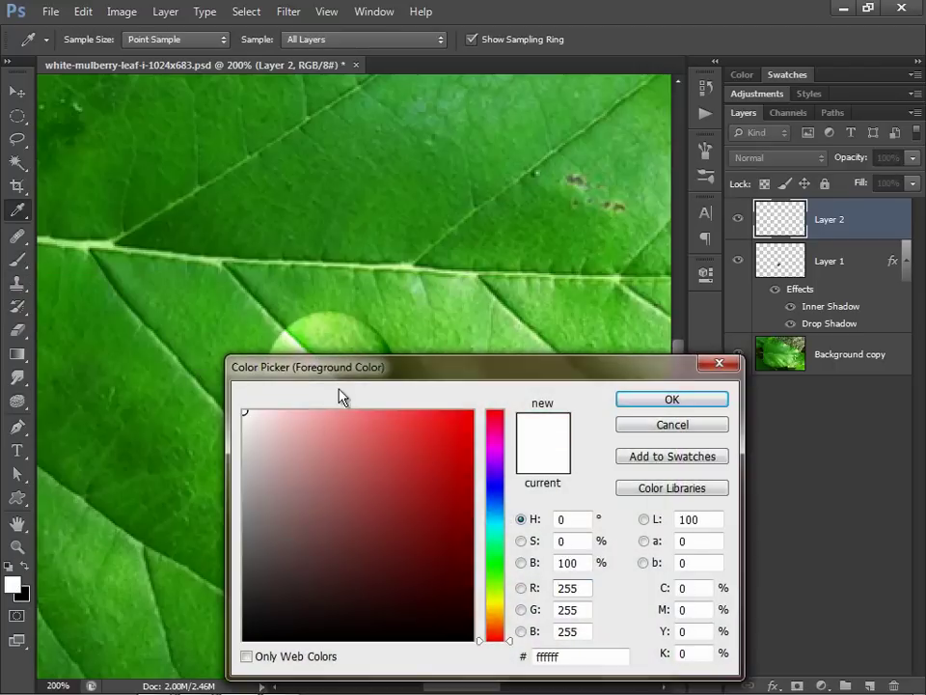
click(665, 400)
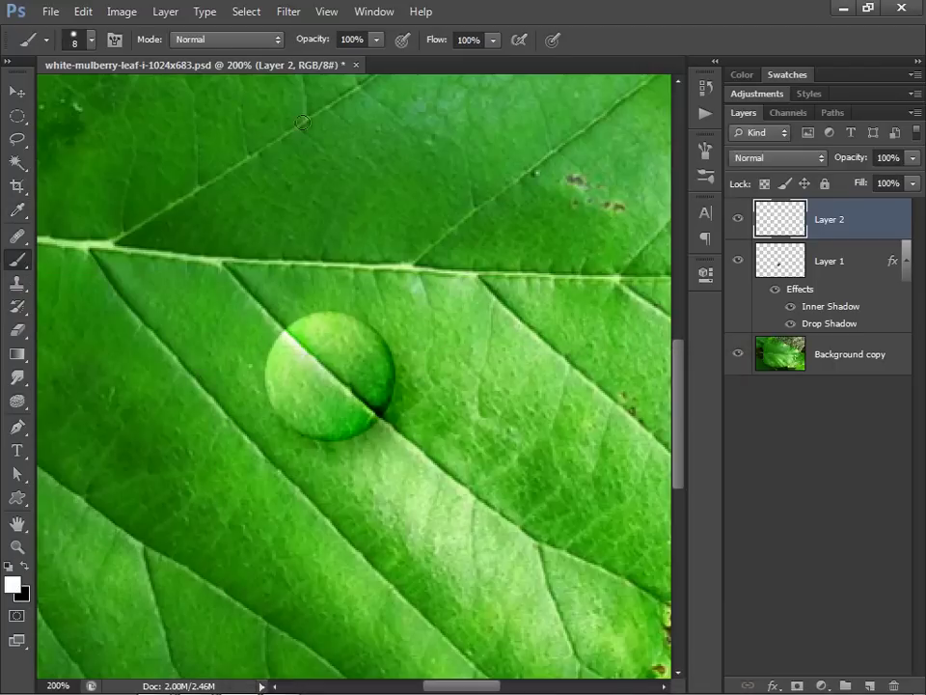
right_click(275, 149)
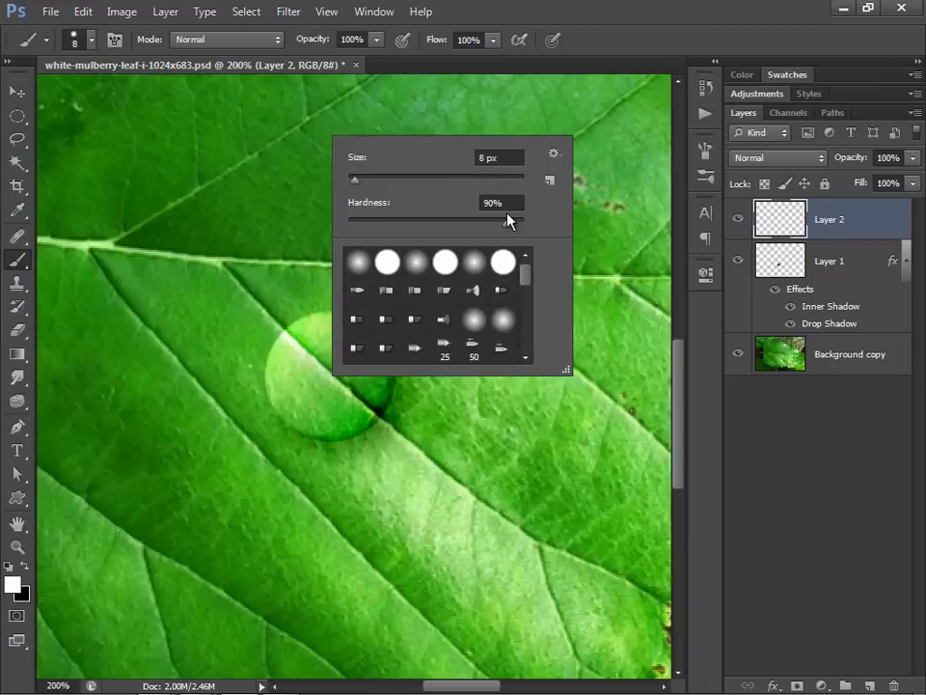
click(494, 202)
key(Return)
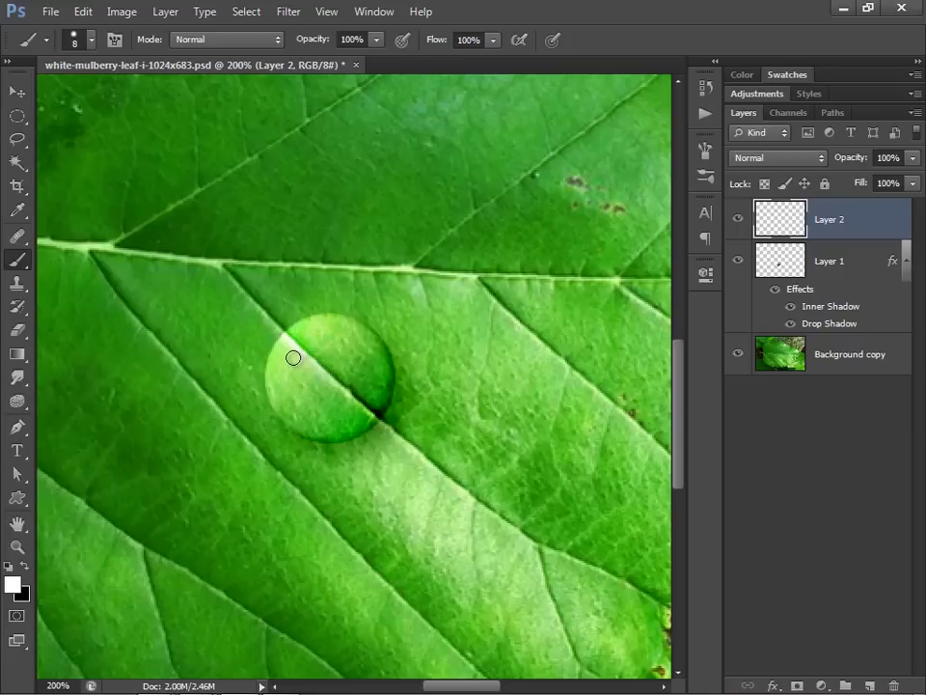
key(bracketright)
key(bracketright)
click(297, 358)
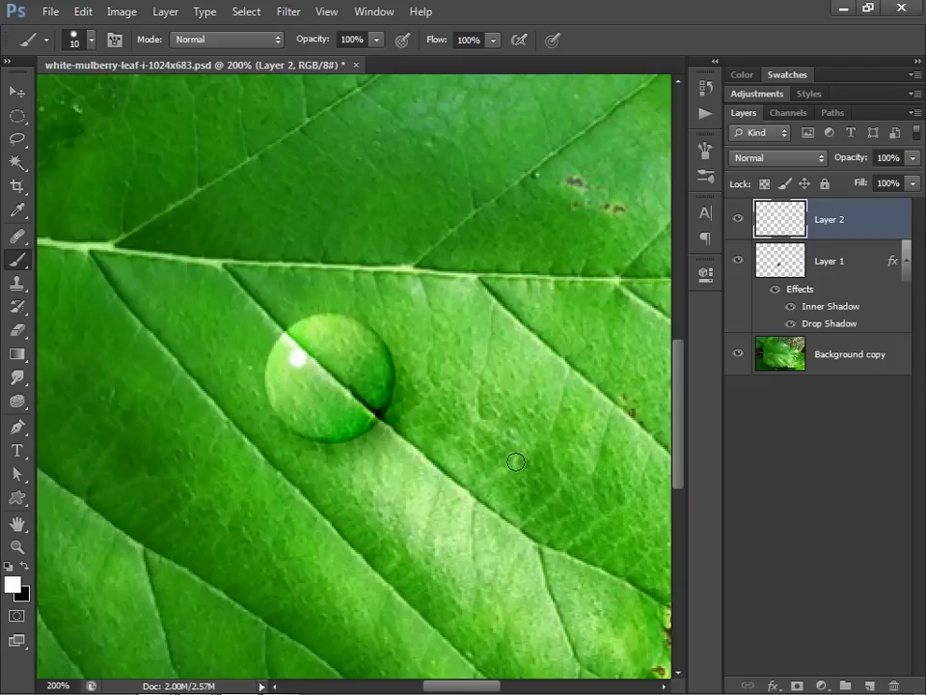
key(ctrl+0)
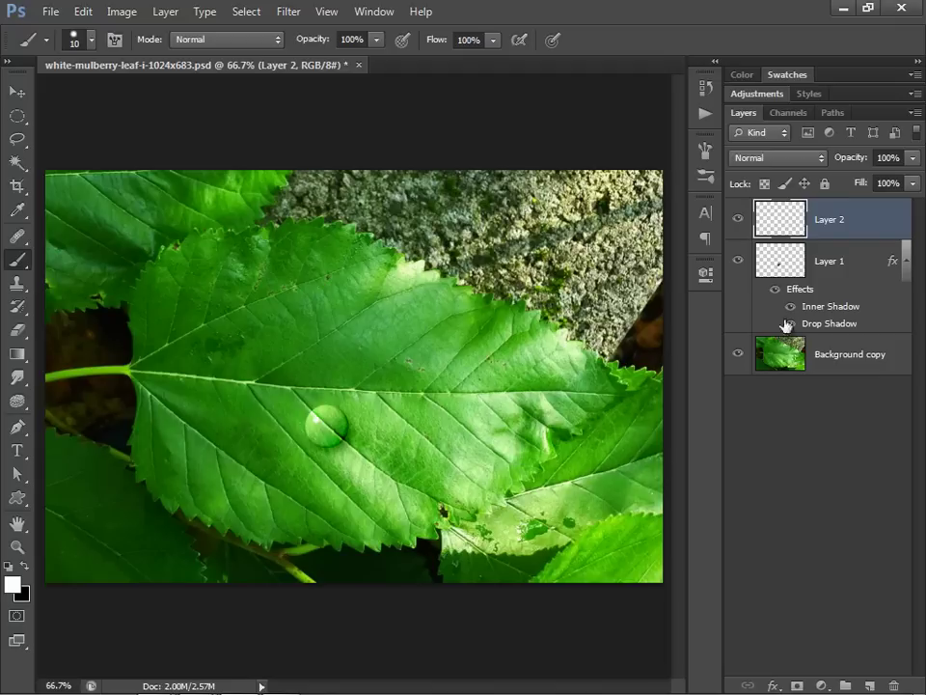
Step: Select Layer 1 and Layer 2 together and group them into Group 1
click(841, 498)
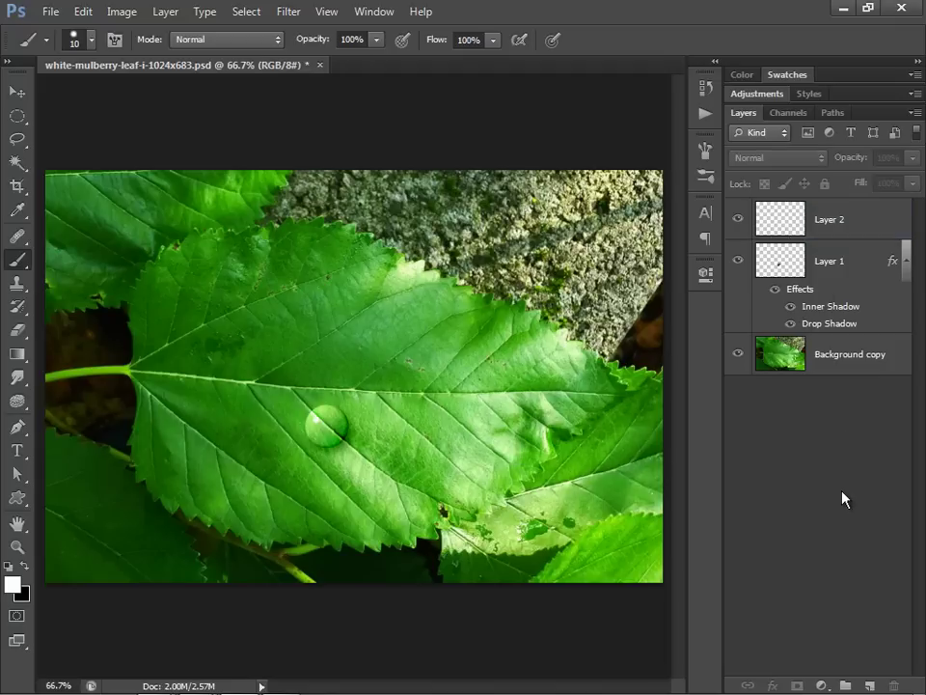
click(782, 218)
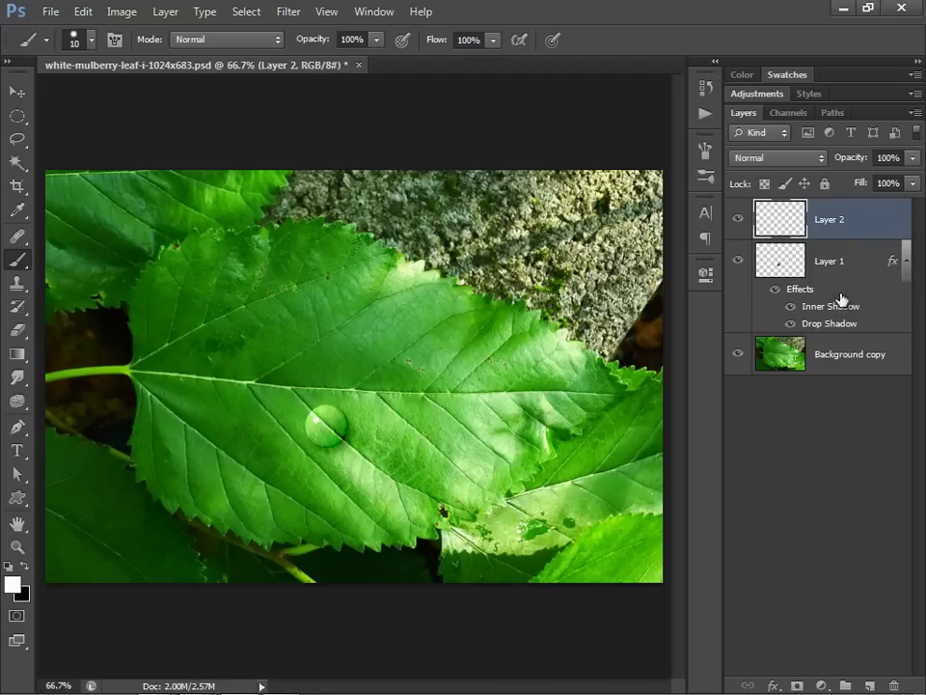
key(shift)
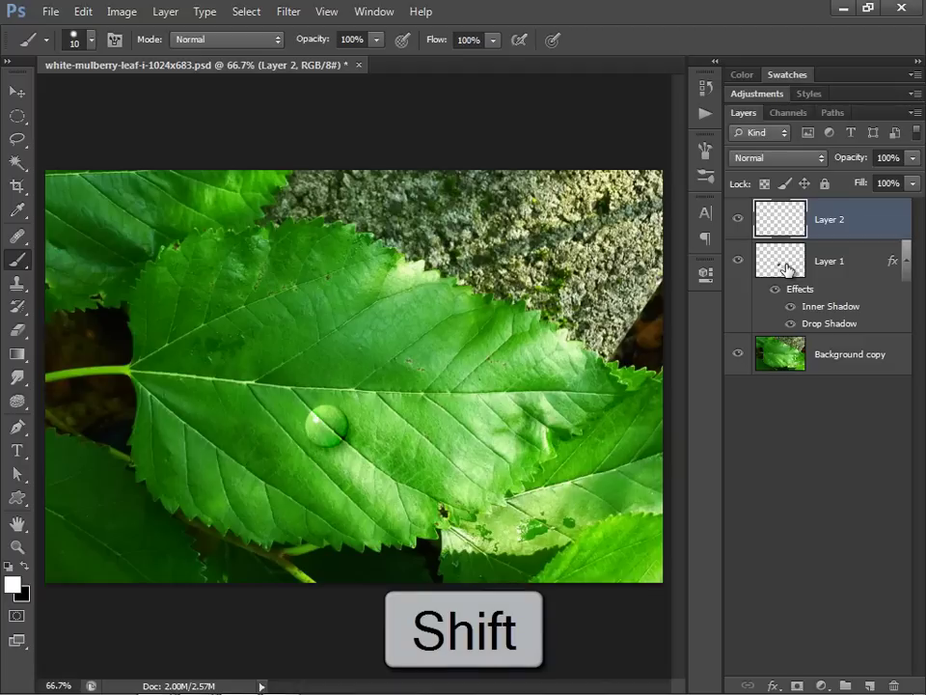
shift+click(786, 270)
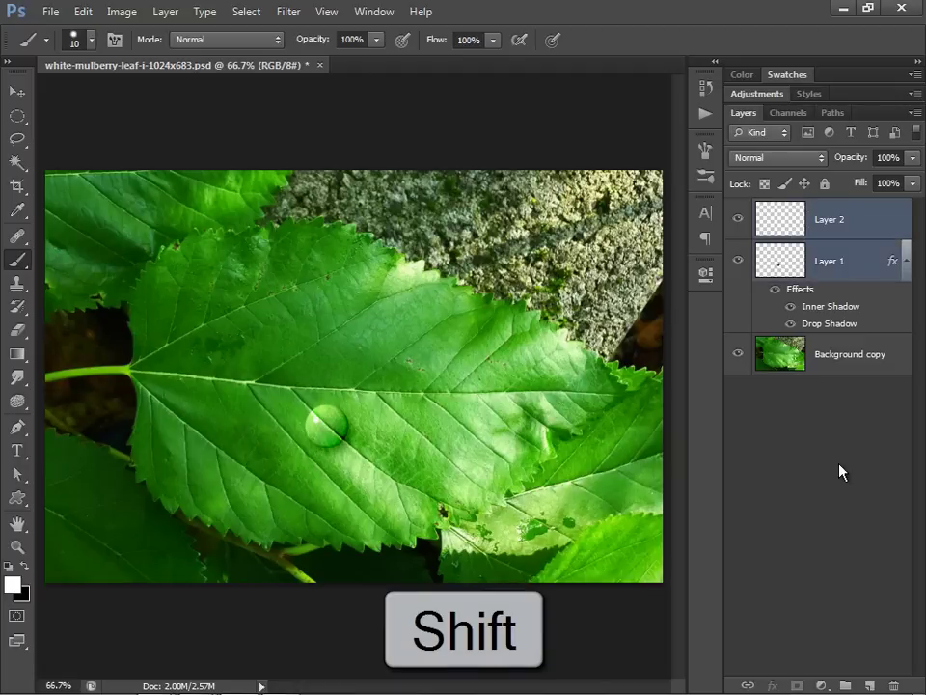
key(ctrl+g)
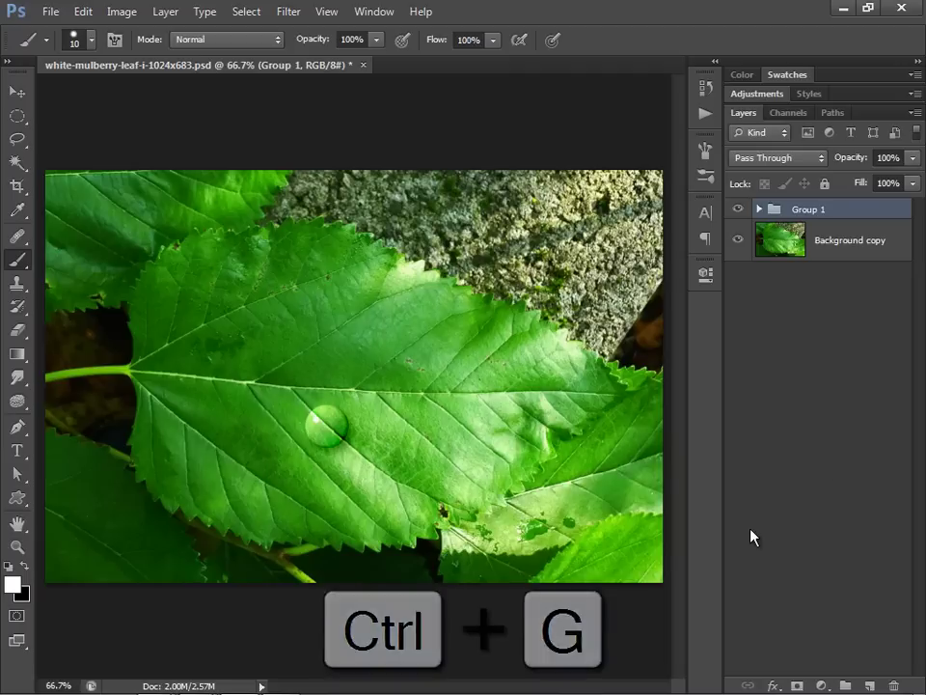
Step: Duplicate Group 1 and move the copy down below the original droplet
key(ctrl+j)
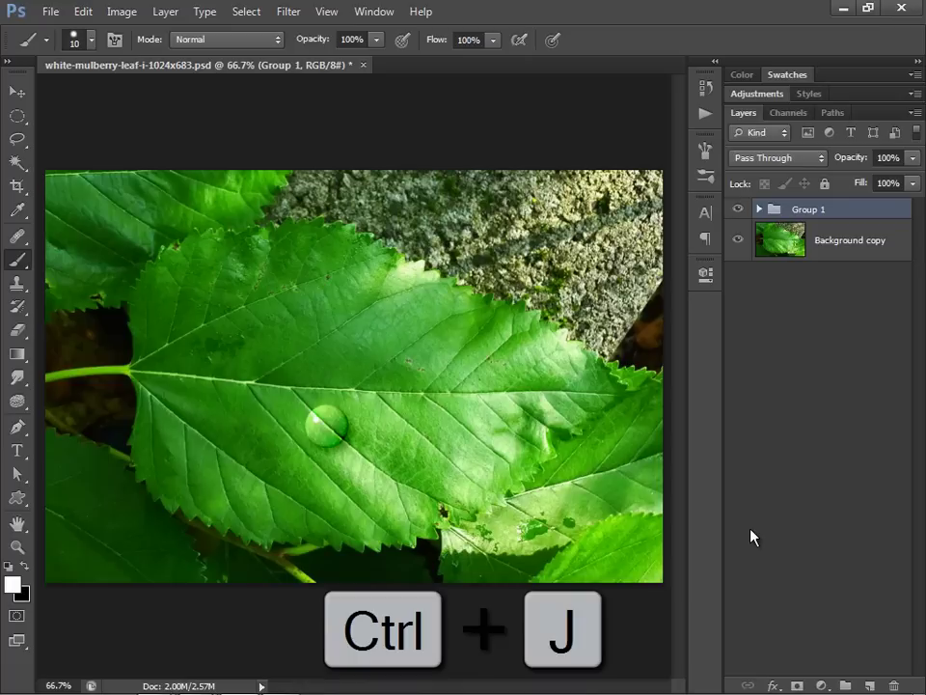
key(ctrl+j)
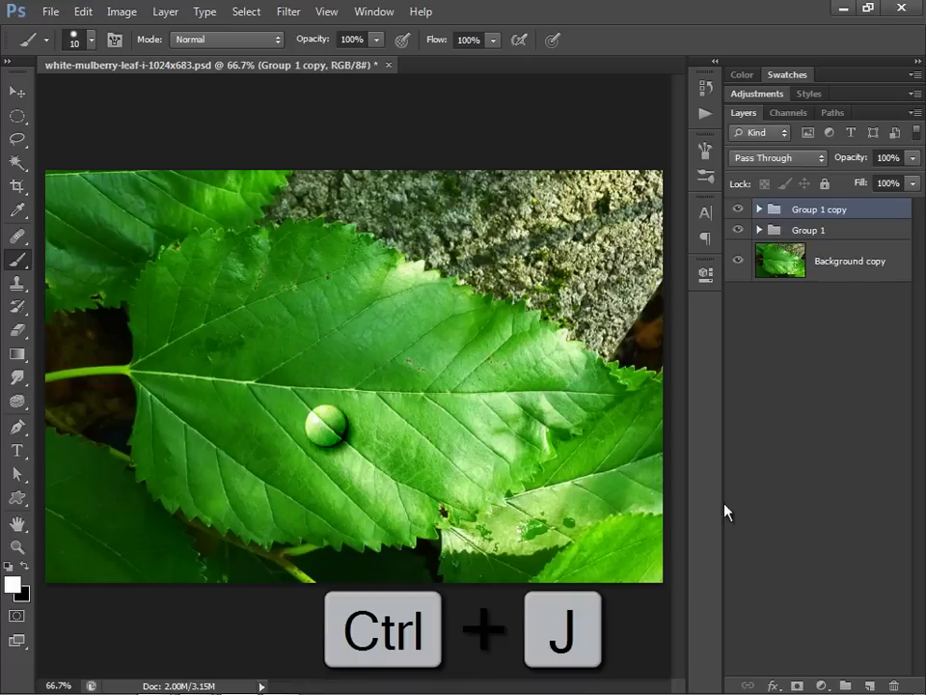
click(17, 91)
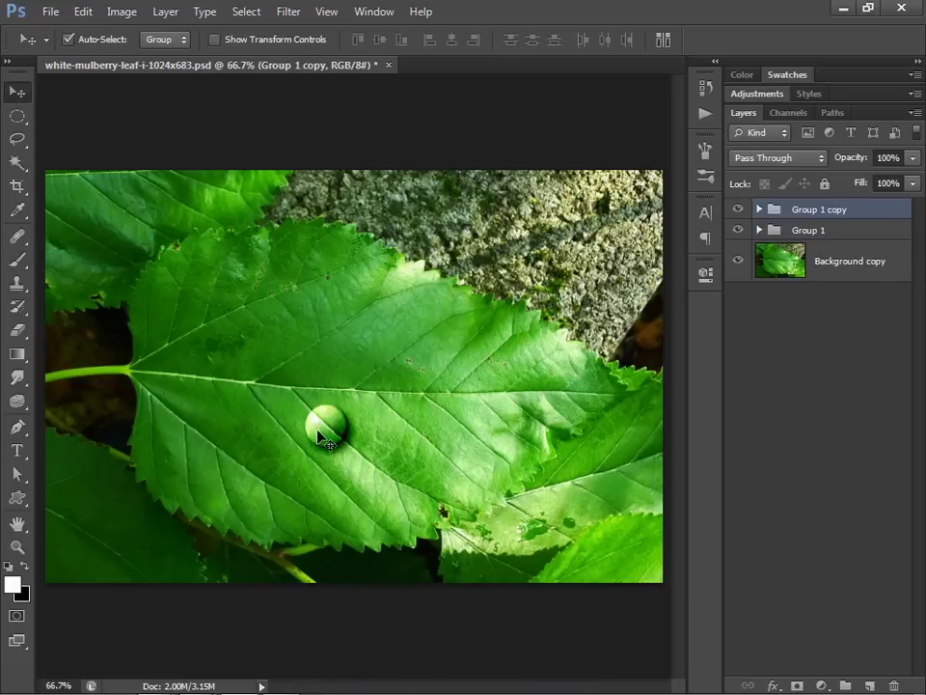
drag(318, 436, 314, 477)
Step: Scale the droplet copy proportionally to about 44% and nudge it up-left beside the original
key(ctrl+t)
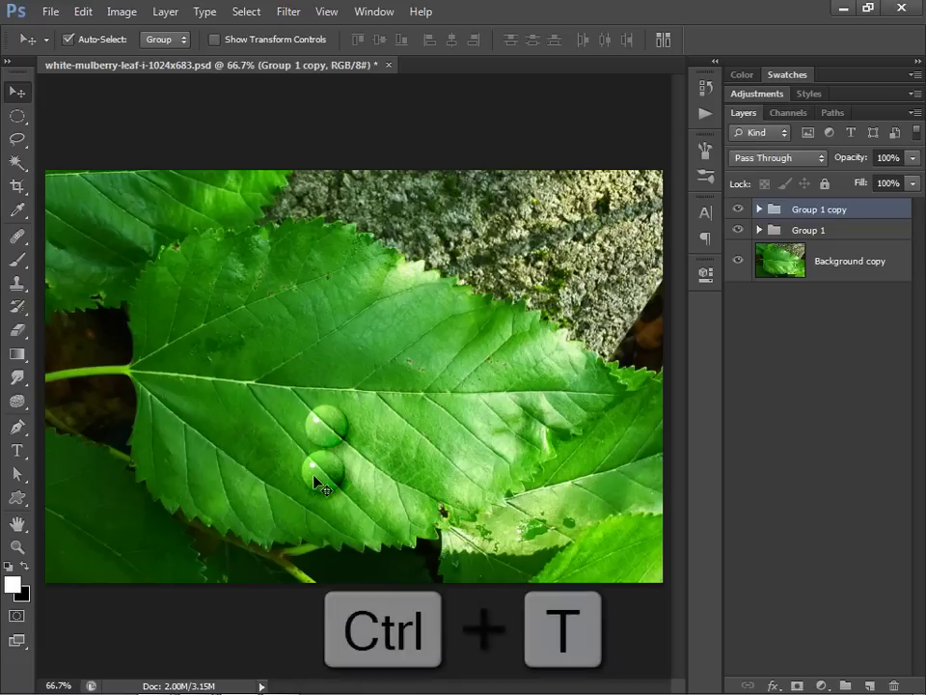
click(83, 11)
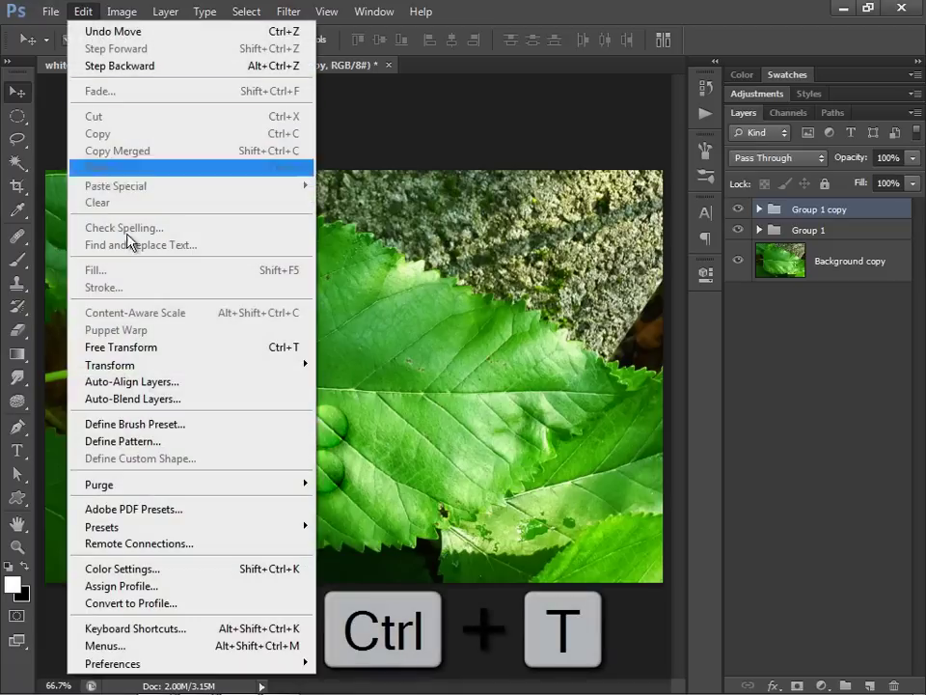
click(184, 354)
key(ctrl+plus)
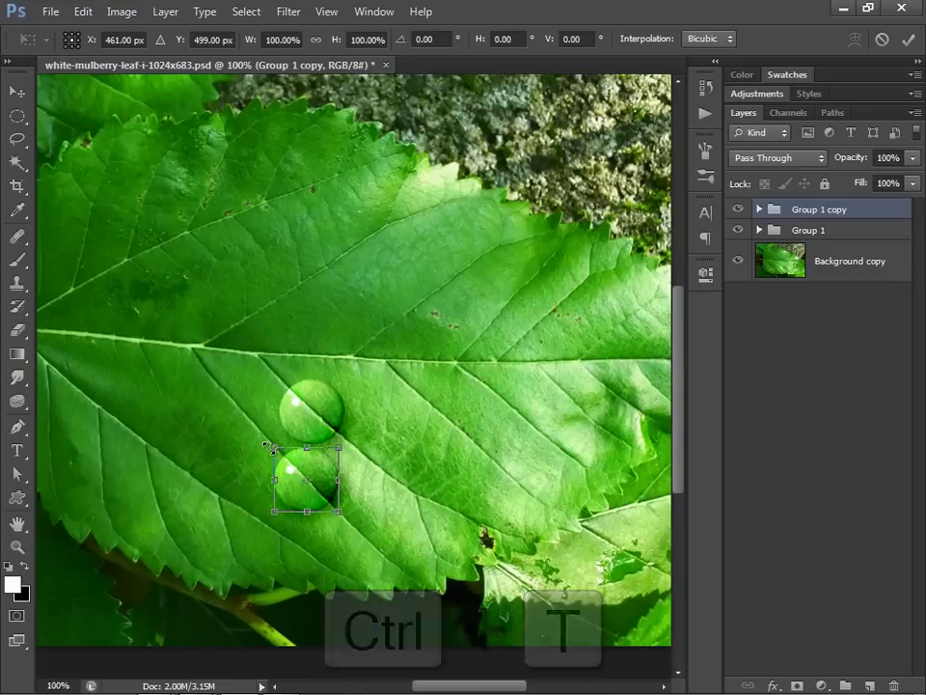
key(shift)
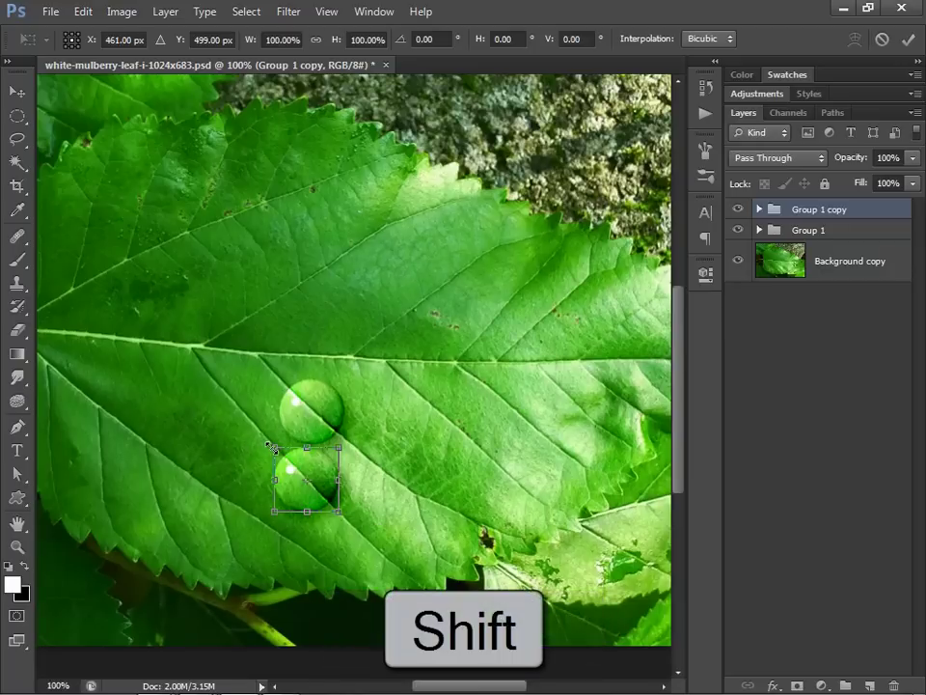
drag(271, 447, 313, 488)
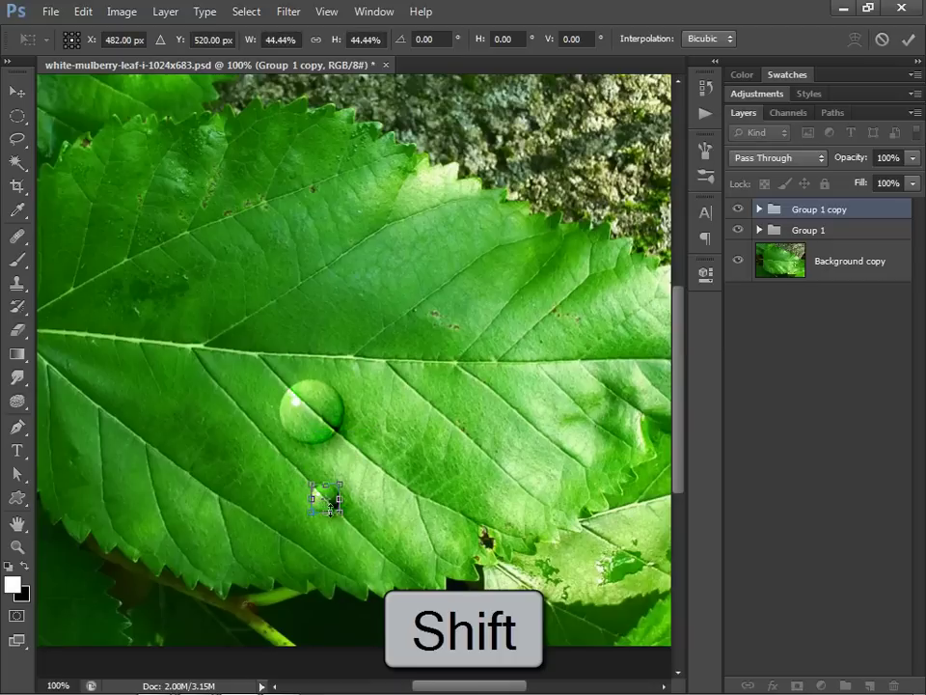
double_click(325, 502)
drag(325, 502, 291, 473)
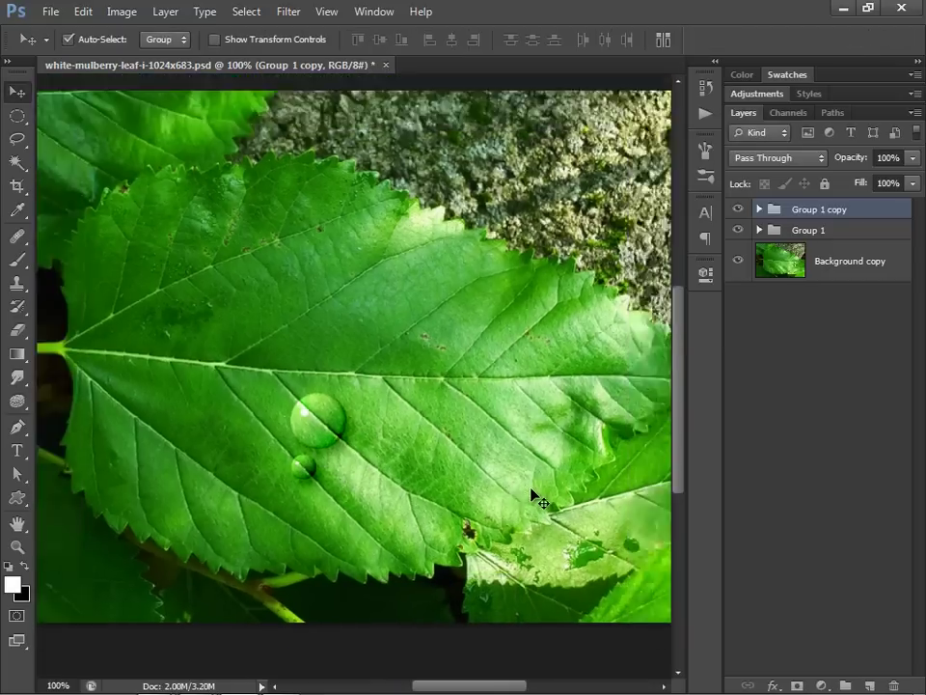
key(ctrl+minus)
Step: Alt-drag a droplet copy down-right, scale it to about 58%, and nudge it up slightly
click(319, 432)
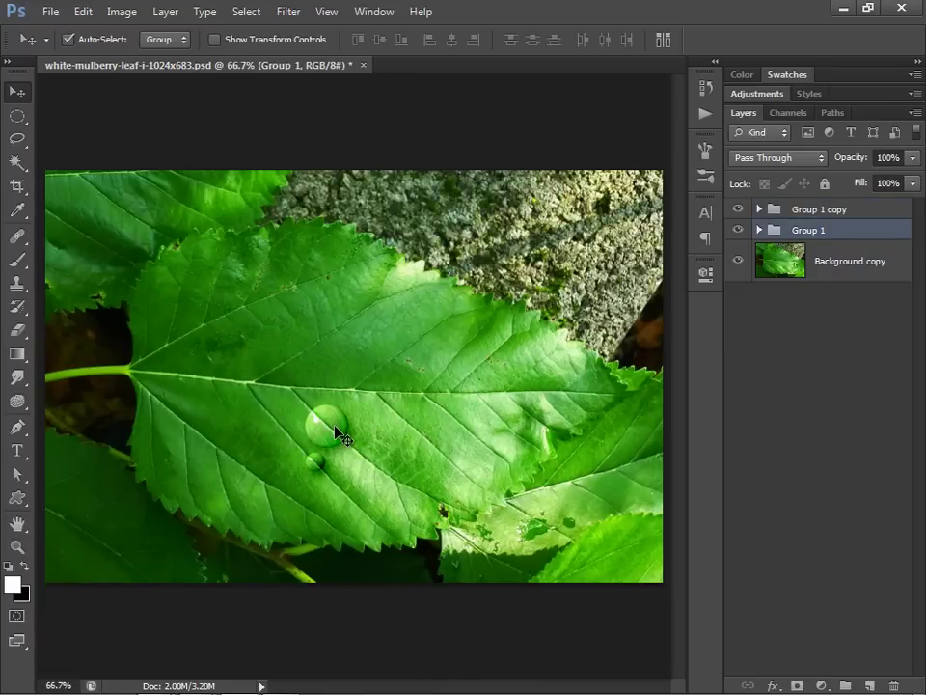
drag(335, 428, 366, 464)
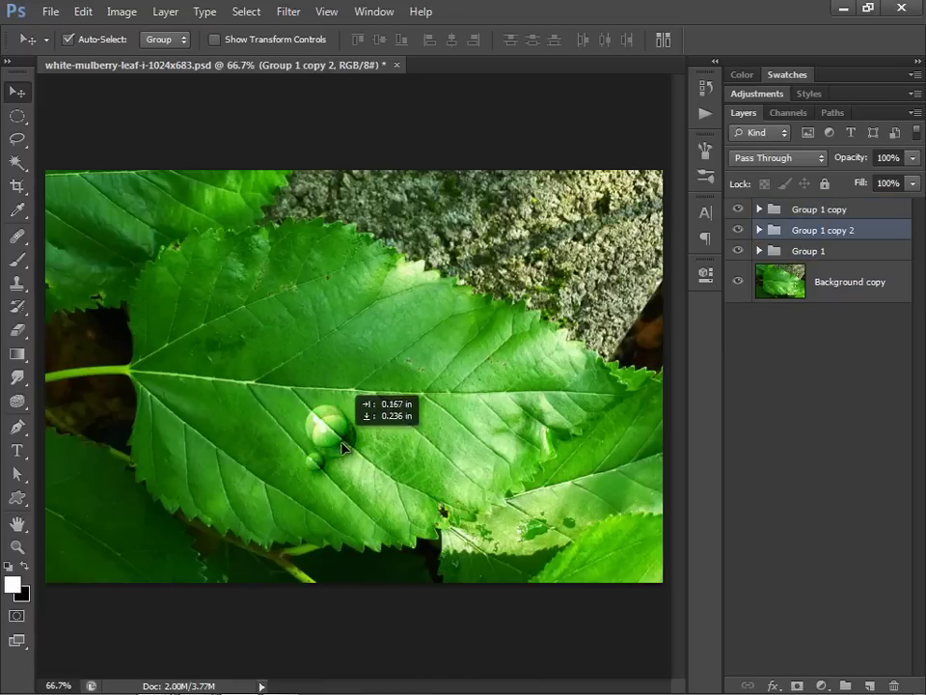
key(ctrl+t)
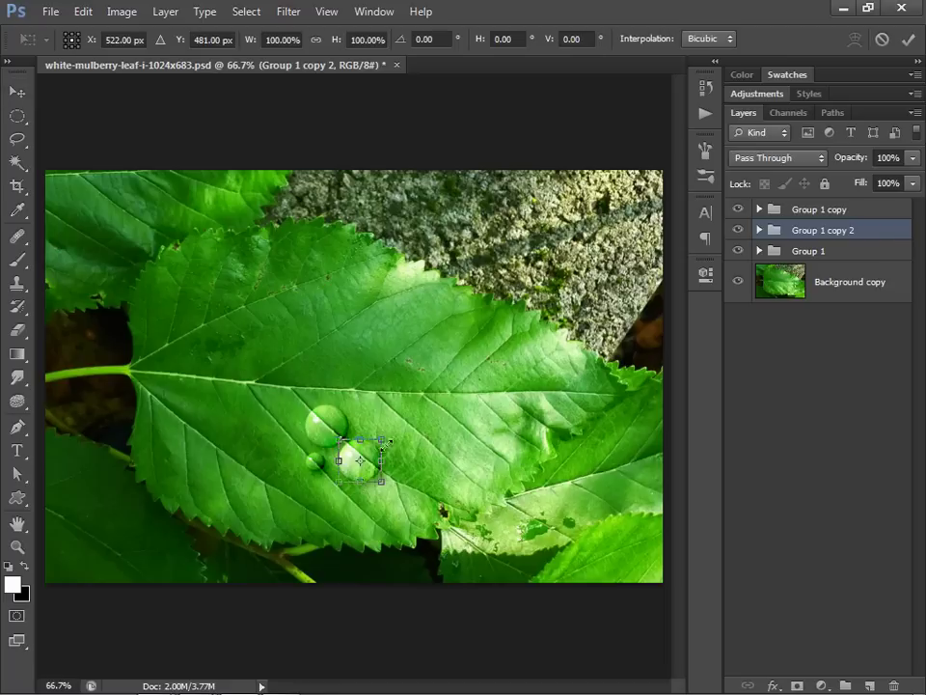
drag(373, 447, 367, 446)
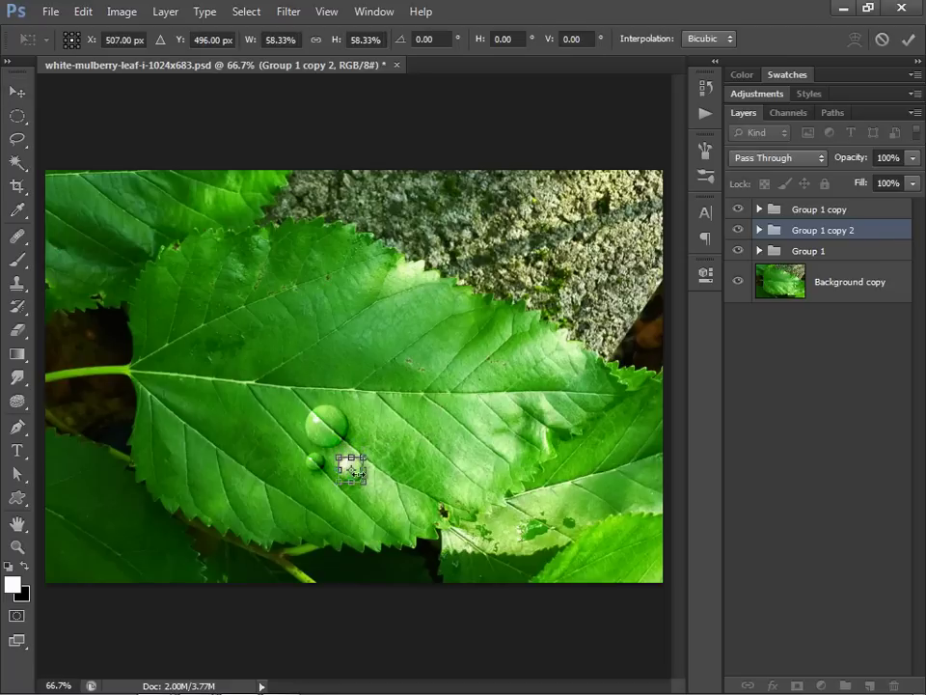
key(Return)
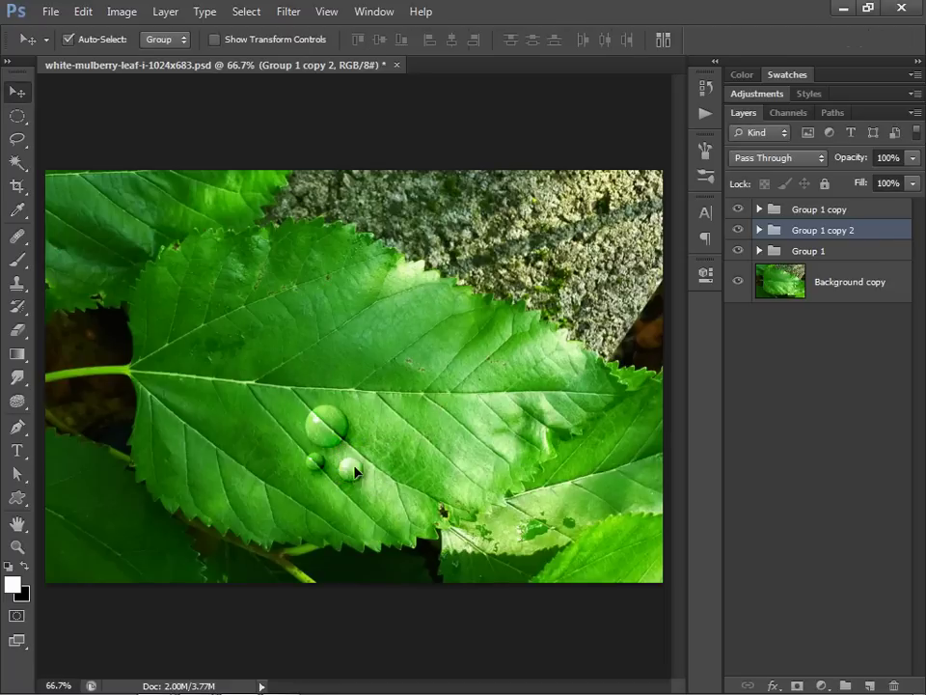
drag(356, 479, 355, 468)
Step: Alt-drag a third droplet copy to the right of the original
mouse_move(331, 431)
mouse_down()
mouse_move(437, 428)
mouse_move(431, 434)
mouse_up()
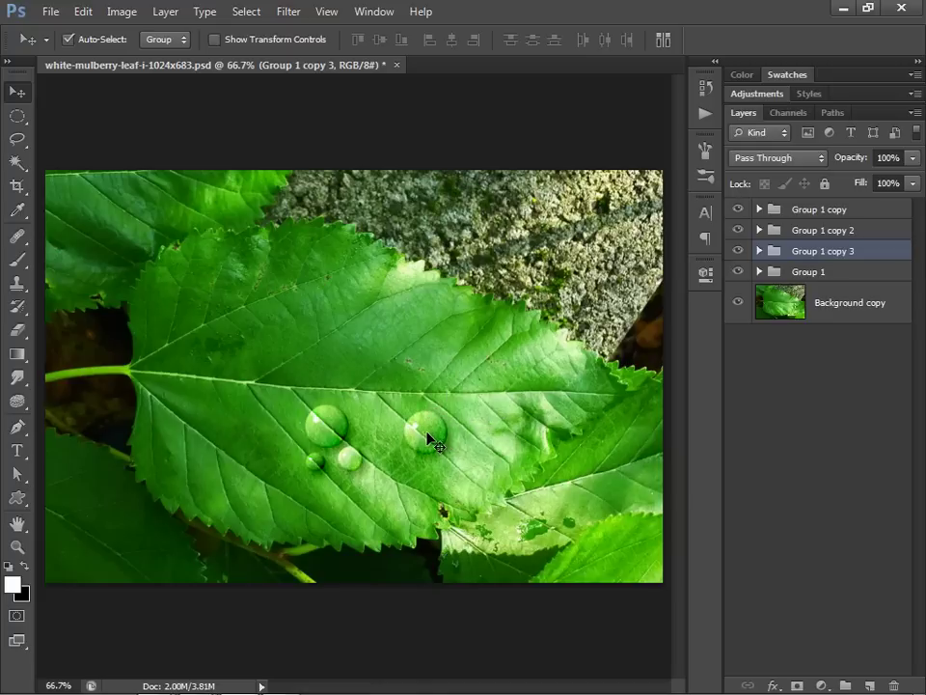
click(305, 10)
click(303, 10)
Step: In Group 1 copy 3, rename Layer 1 to 'drop'
click(759, 251)
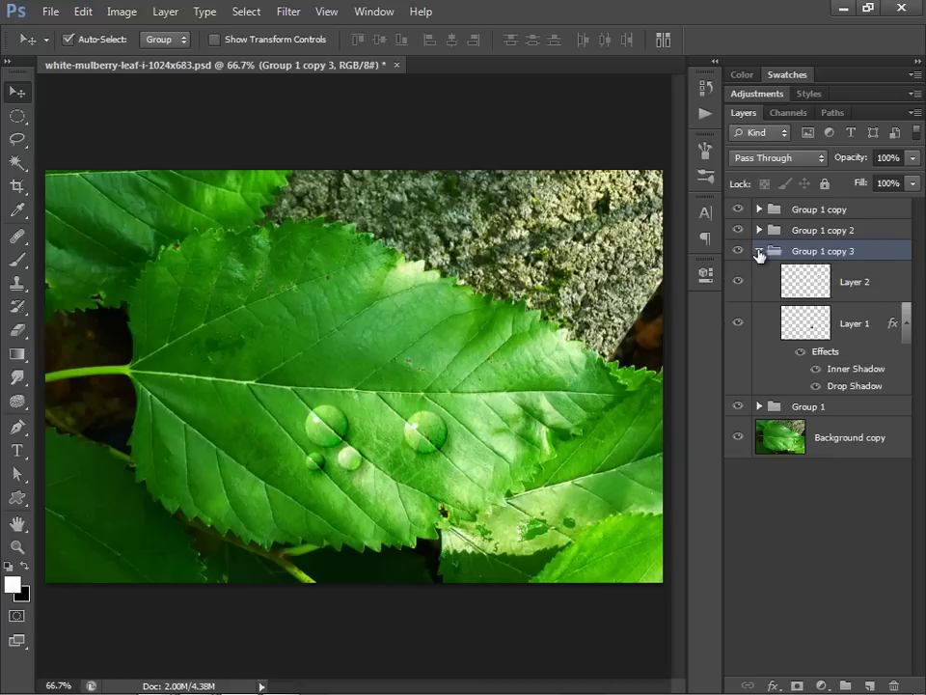
click(809, 326)
double_click(854, 323)
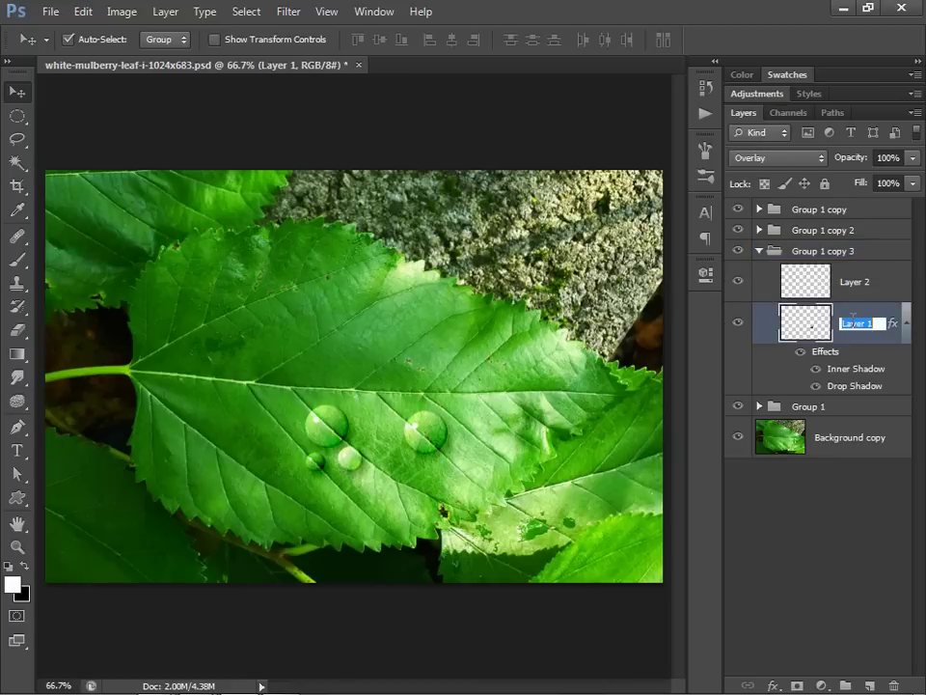
text(drop)
key(Return)
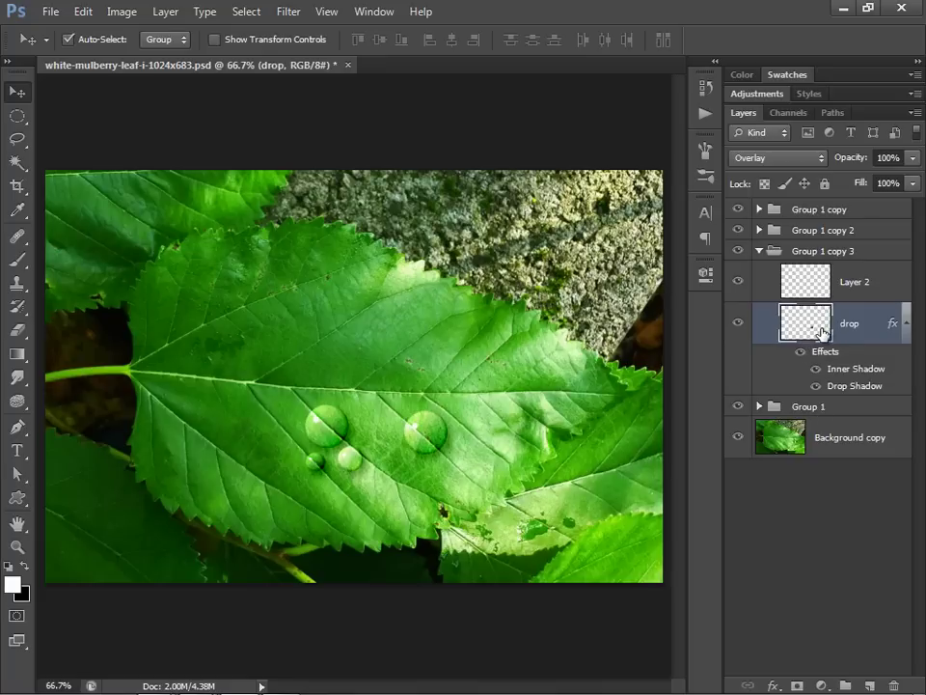
Step: Apply Liquify at 100% zoom, using Forward Warp to pull the drop into an up-right teardrop
click(288, 12)
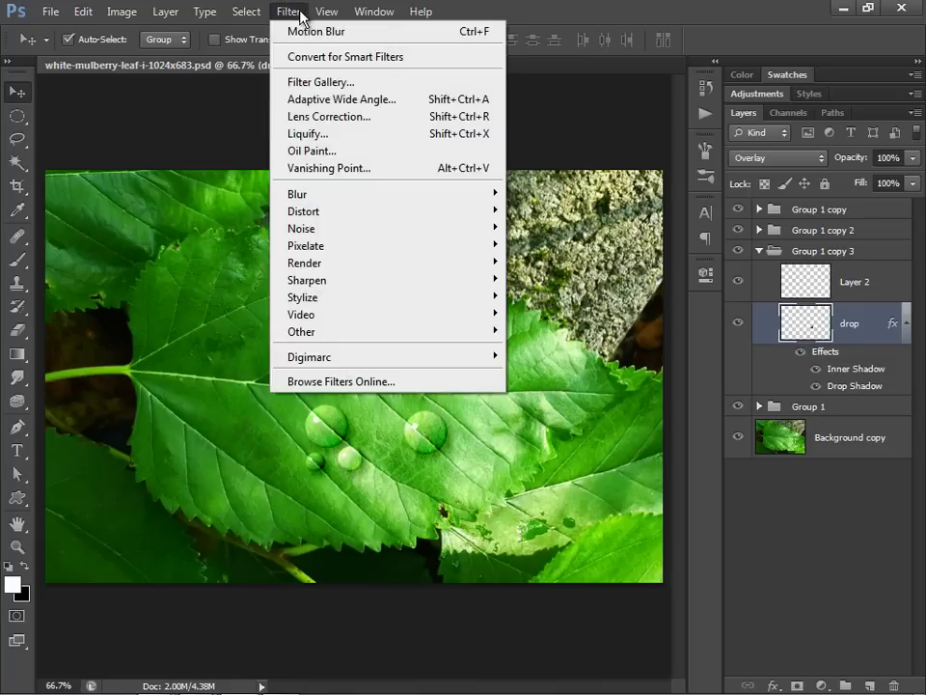
click(321, 133)
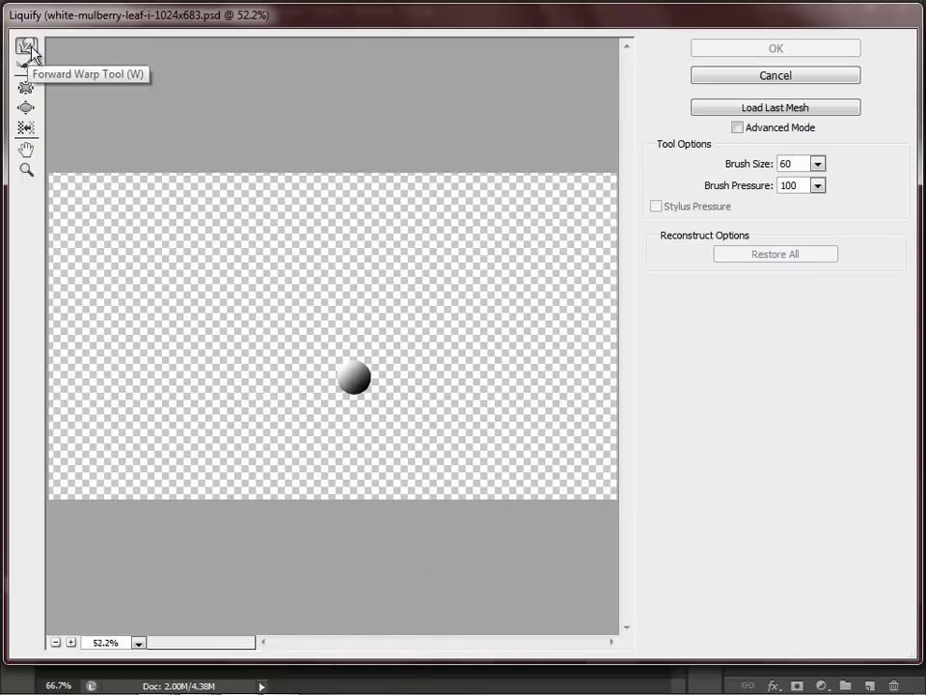
key(ctrl+plus)
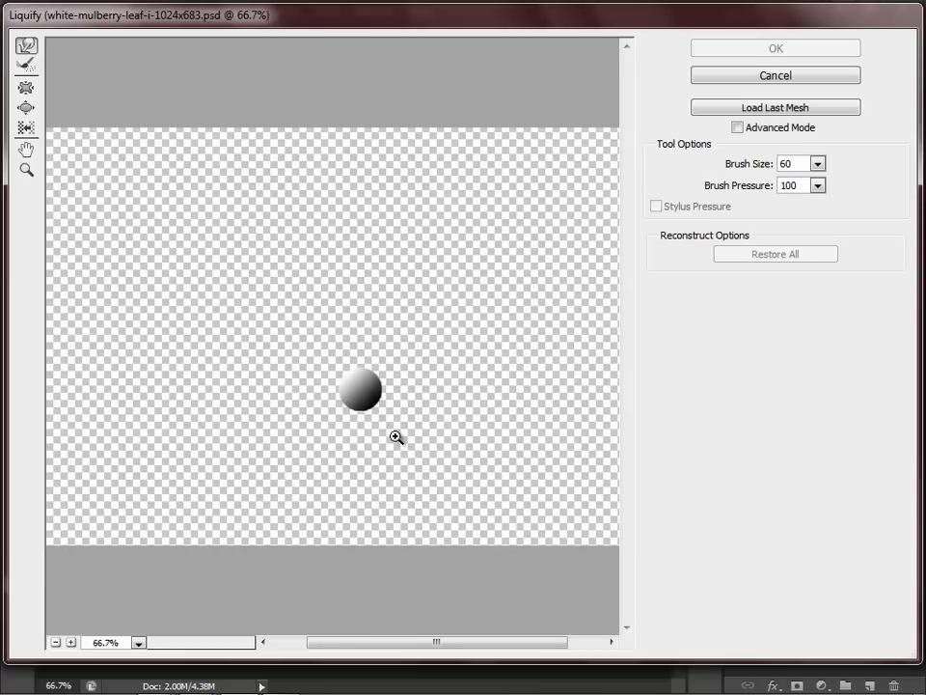
key(ctrl+plus)
drag(461, 446, 430, 426)
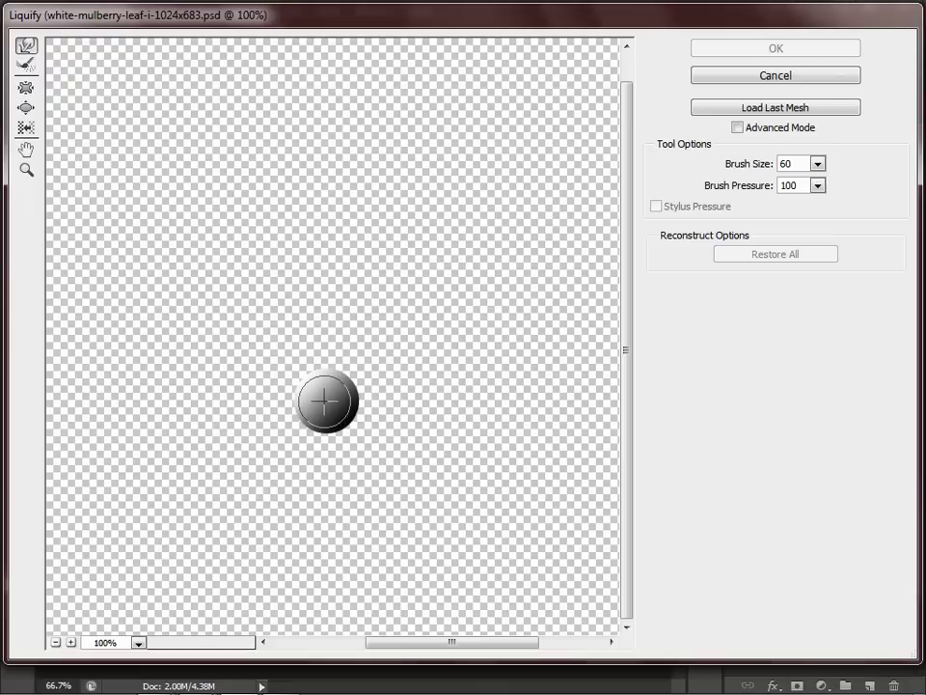
mouse_move(327, 396)
mouse_down()
mouse_move(355, 345)
mouse_move(346, 304)
mouse_up()
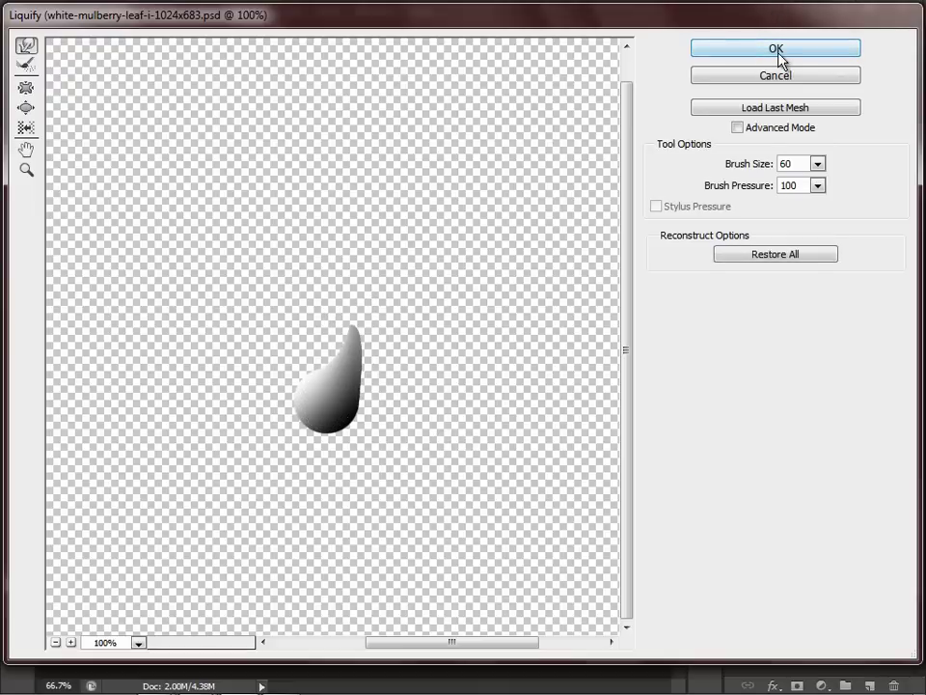
click(778, 53)
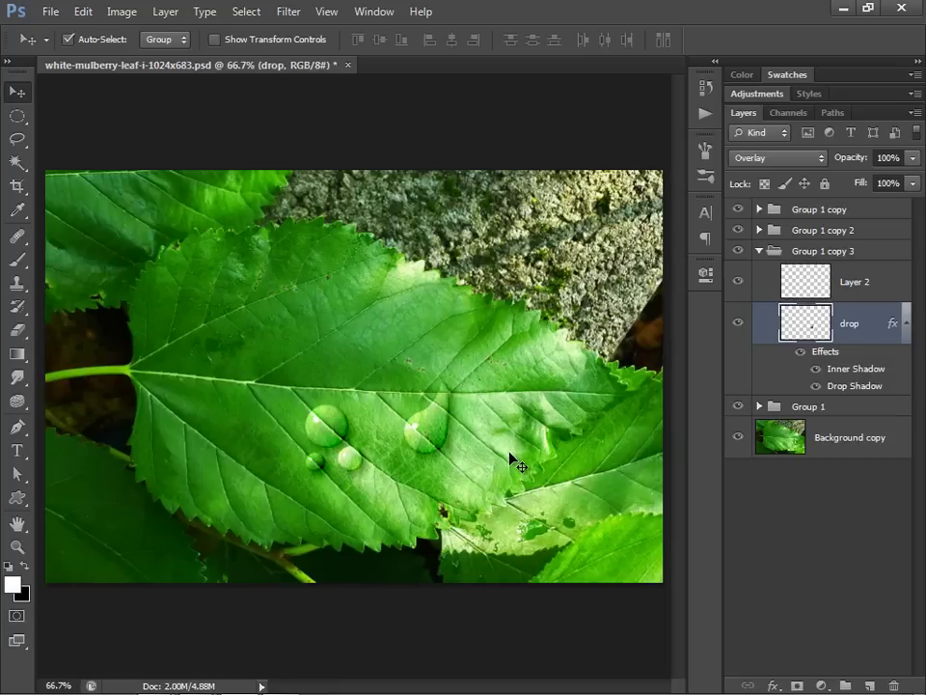
Step: Open the drop layer's Layer Style at Inner Shadow and move the dialog off the droplets
click(856, 287)
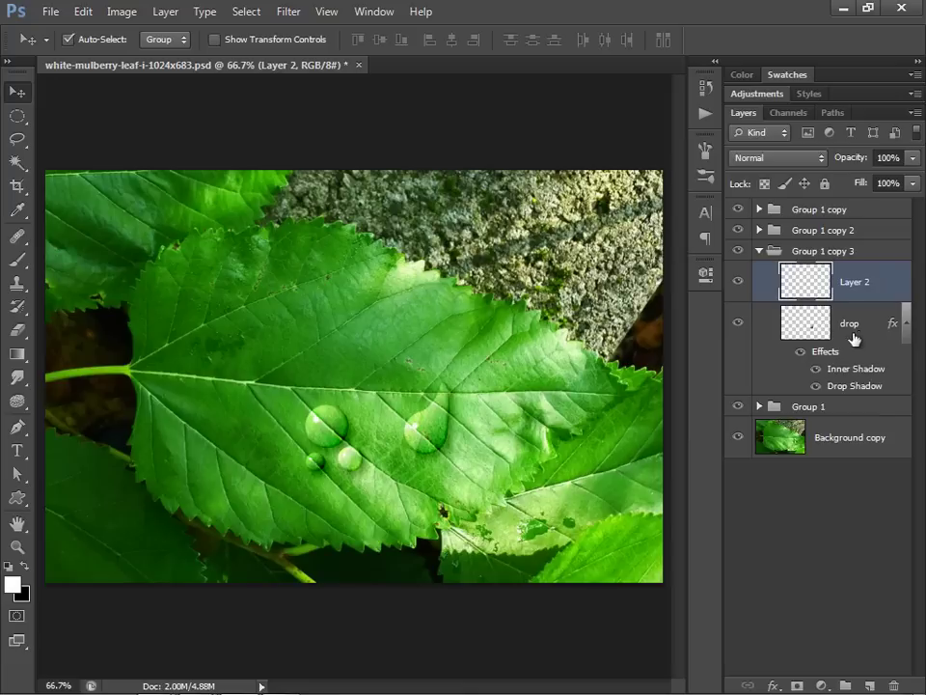
double_click(813, 325)
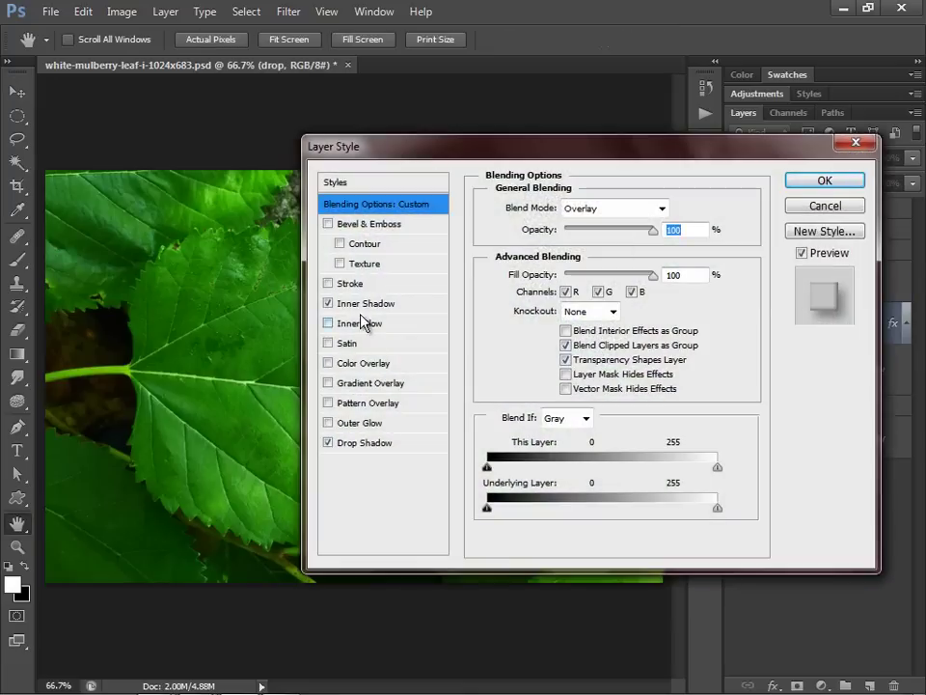
click(365, 307)
drag(386, 145, 583, 122)
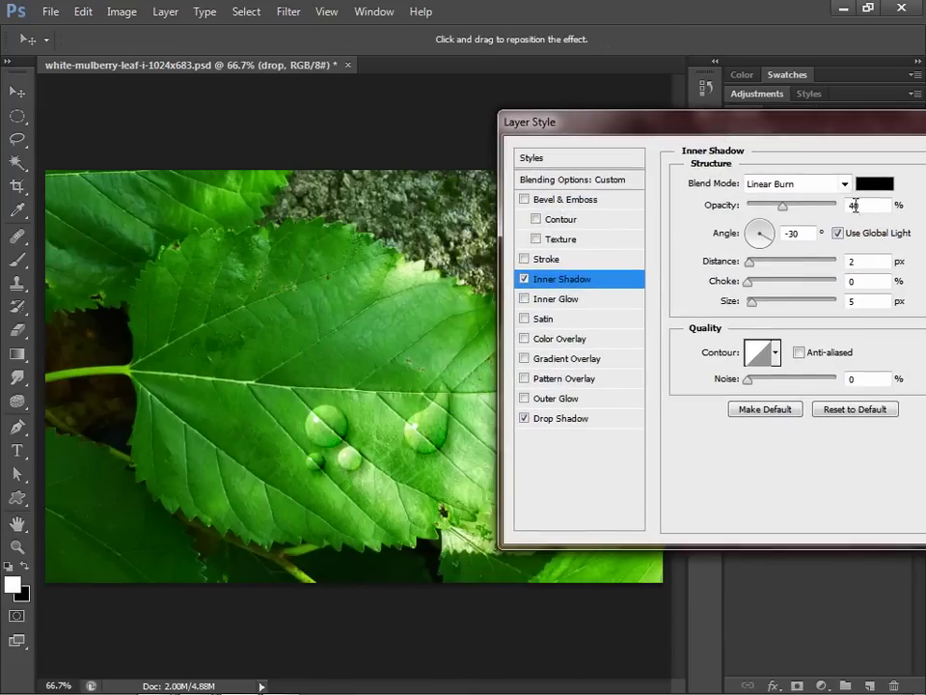